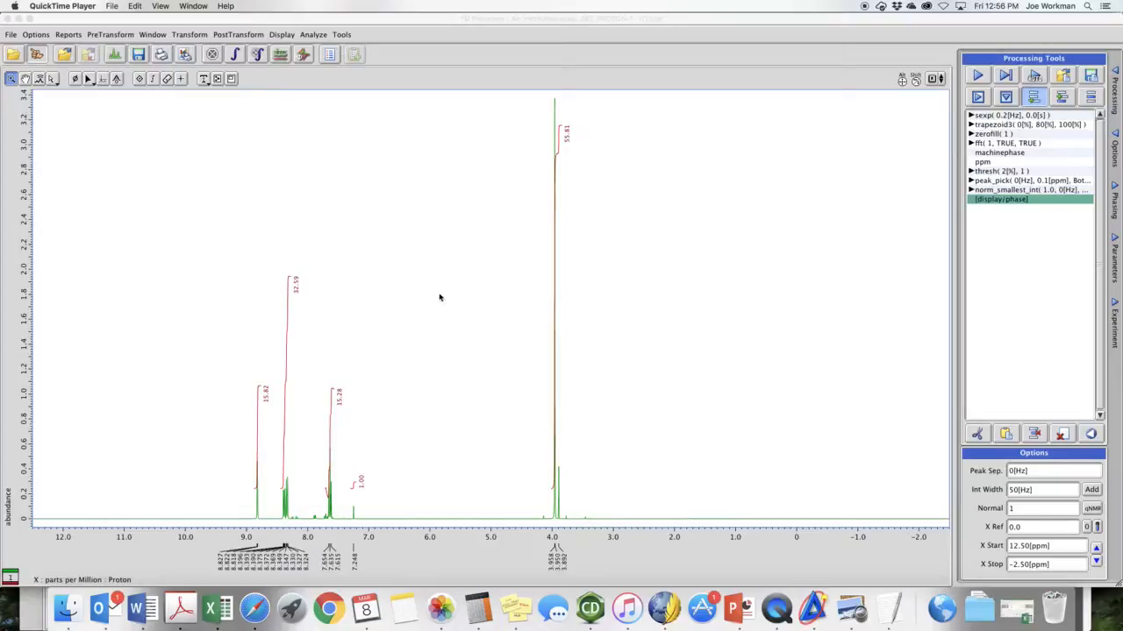
# Step: Delete the integral of the small peak near 7.25 ppm
pyautogui.click(19, 80)
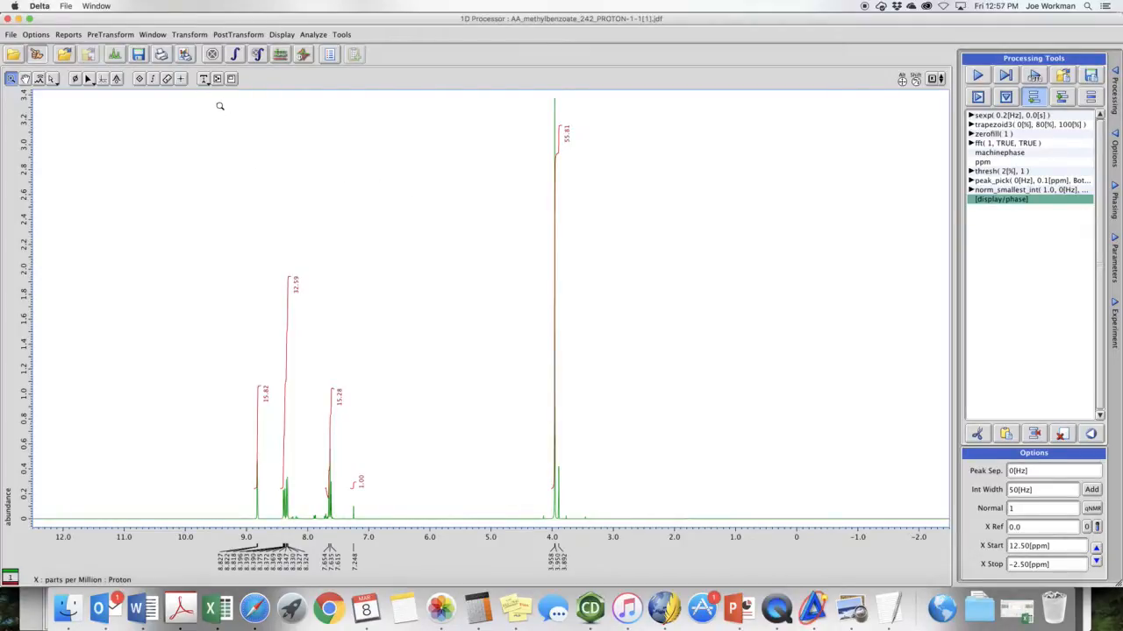
pyautogui.moveTo(214, 99); pyautogui.dragTo(609, 550)
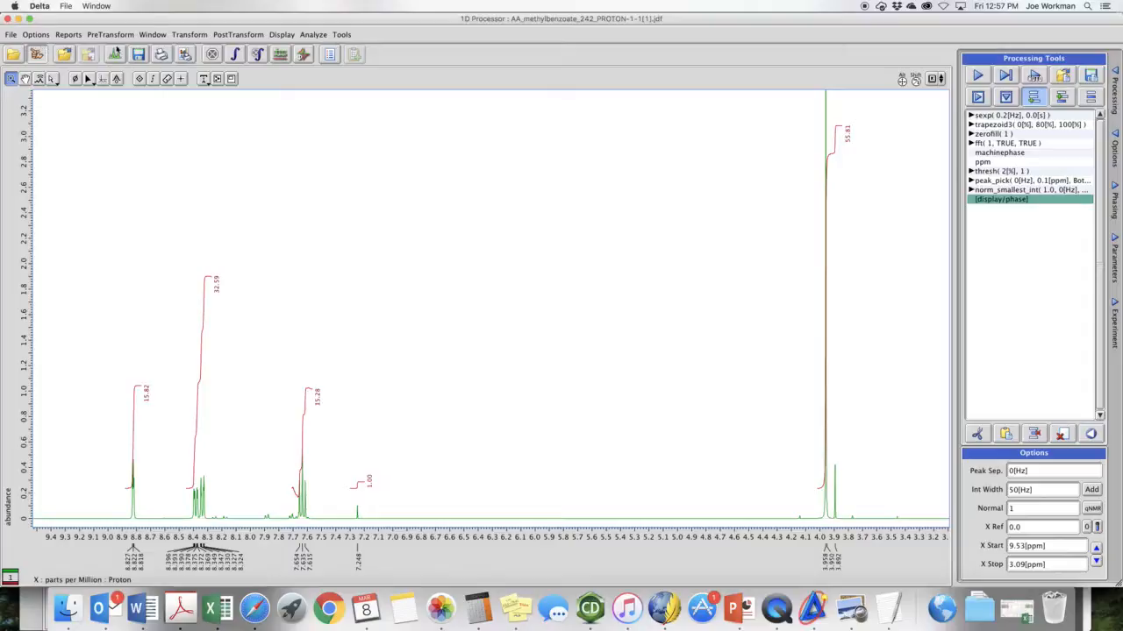
pyautogui.click(153, 79)
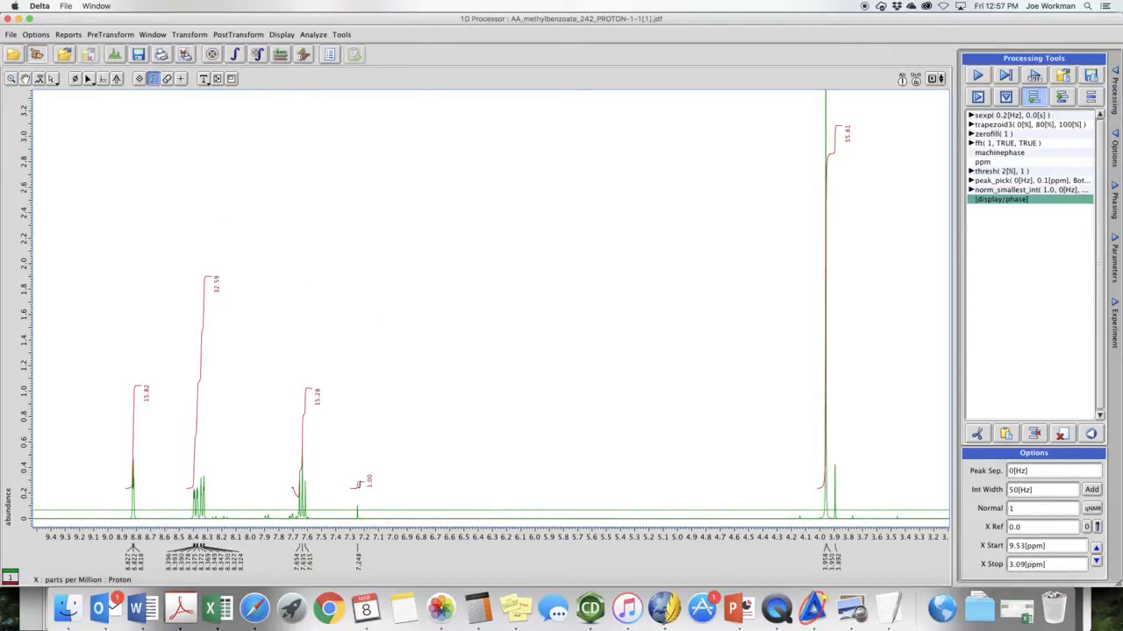
pyautogui.click(358, 482)
pyautogui.press('Delete')
# Step: Delete the single integral that spans all the multiplets between 8.32 and 8.40 ppm
pyautogui.click(13, 78)
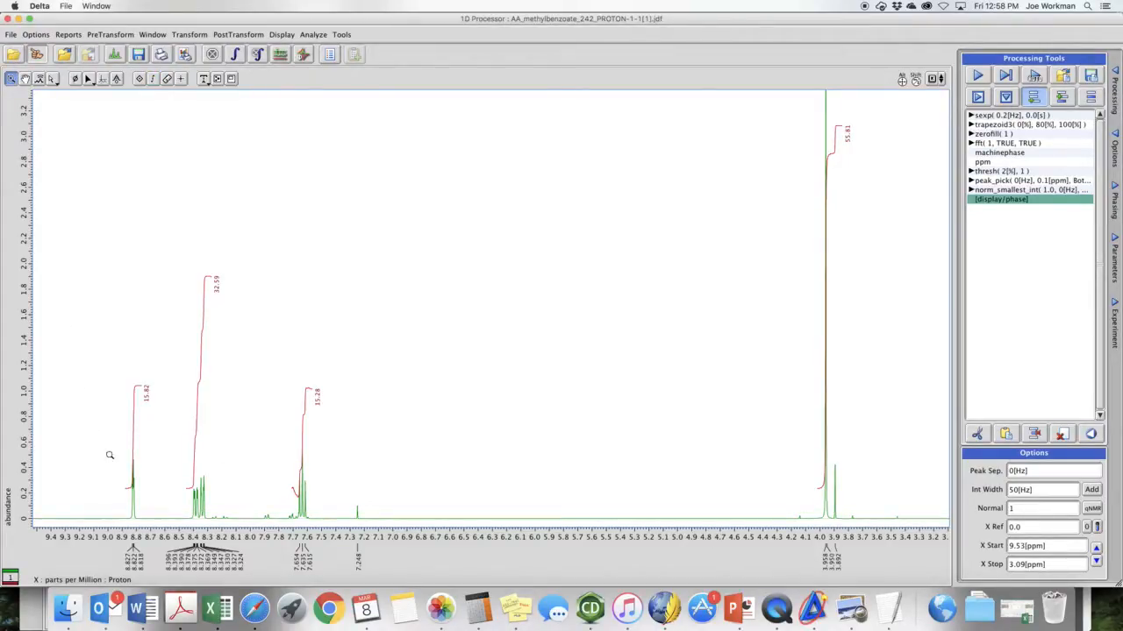
pyautogui.moveTo(122, 447); pyautogui.dragTo(322, 538)
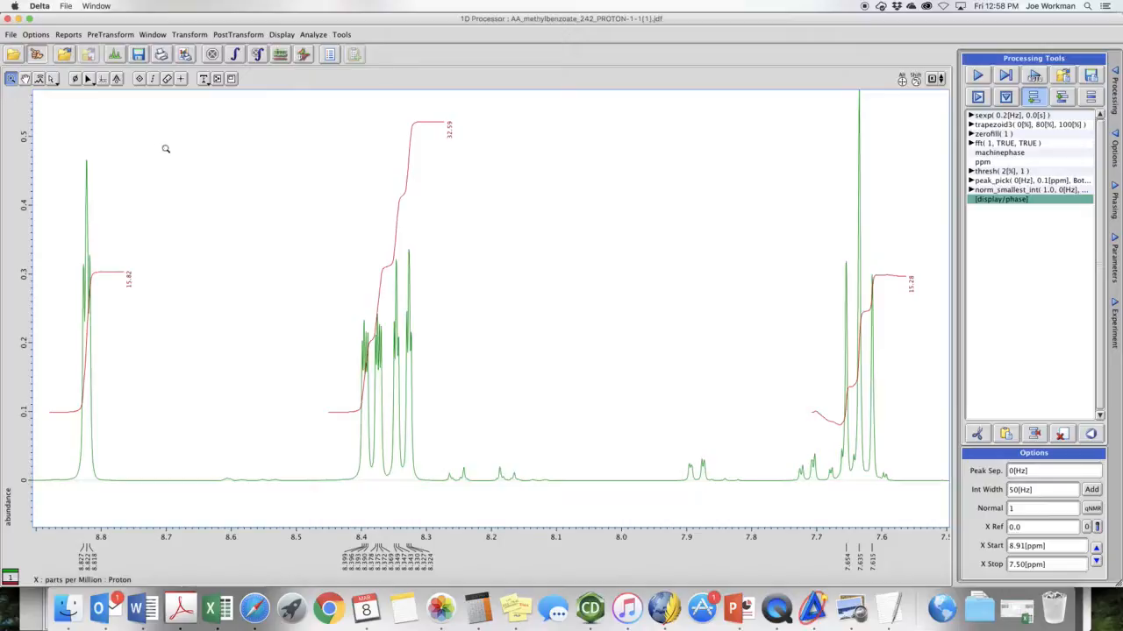
pyautogui.moveTo(56, 149); pyautogui.dragTo(123, 519)
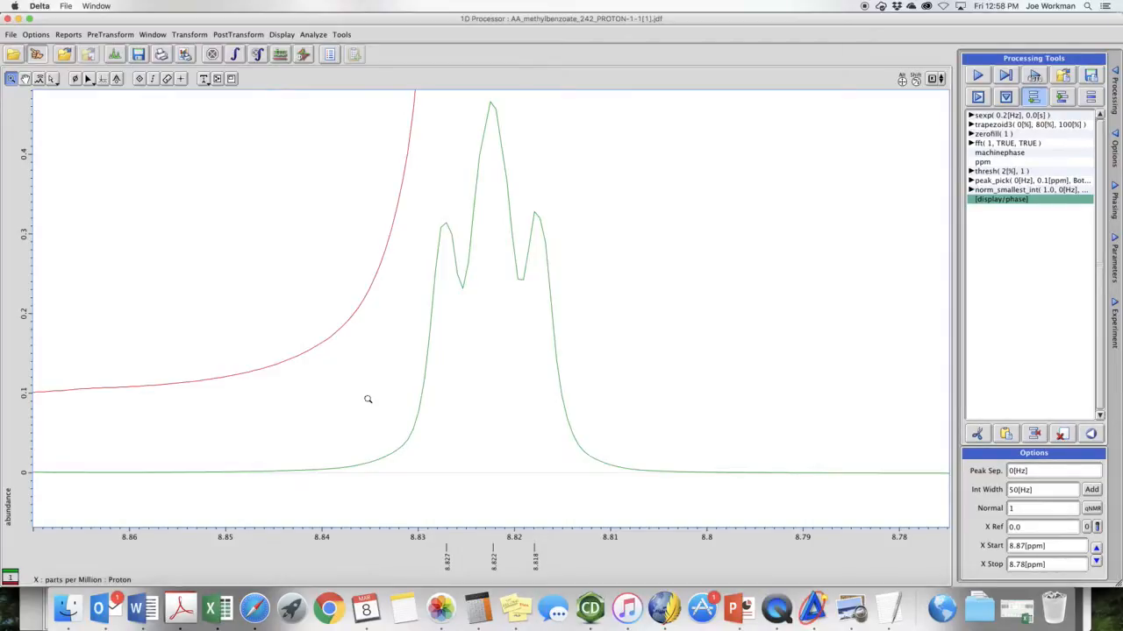
pyautogui.click(368, 399)
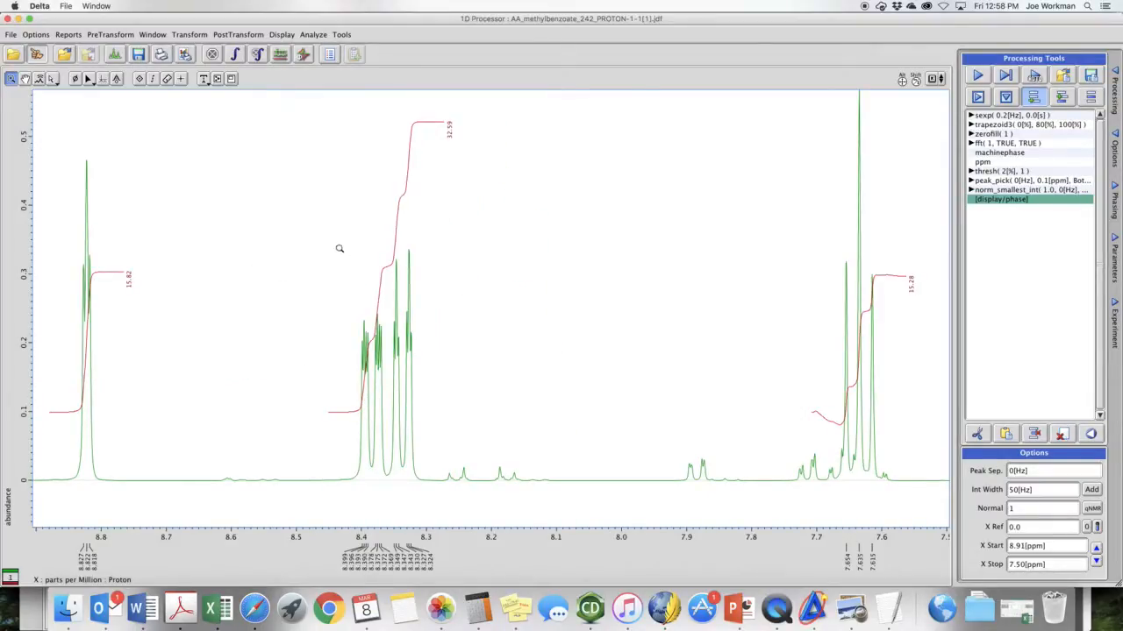
pyautogui.moveTo(343, 235); pyautogui.dragTo(433, 533)
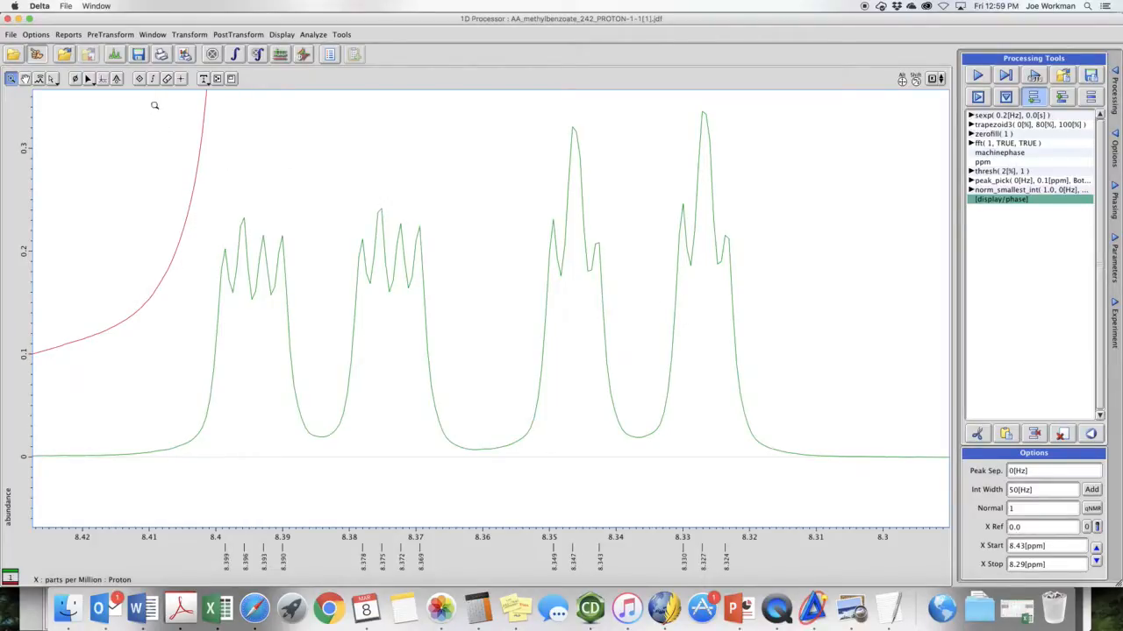
pyautogui.click(153, 78)
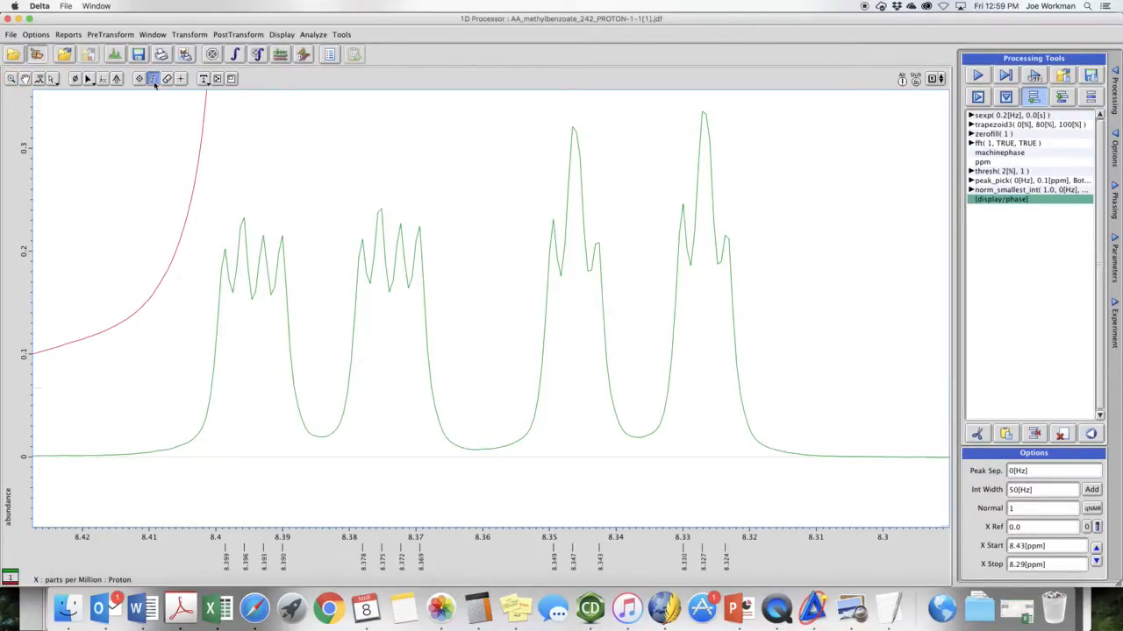
pyautogui.click(200, 143)
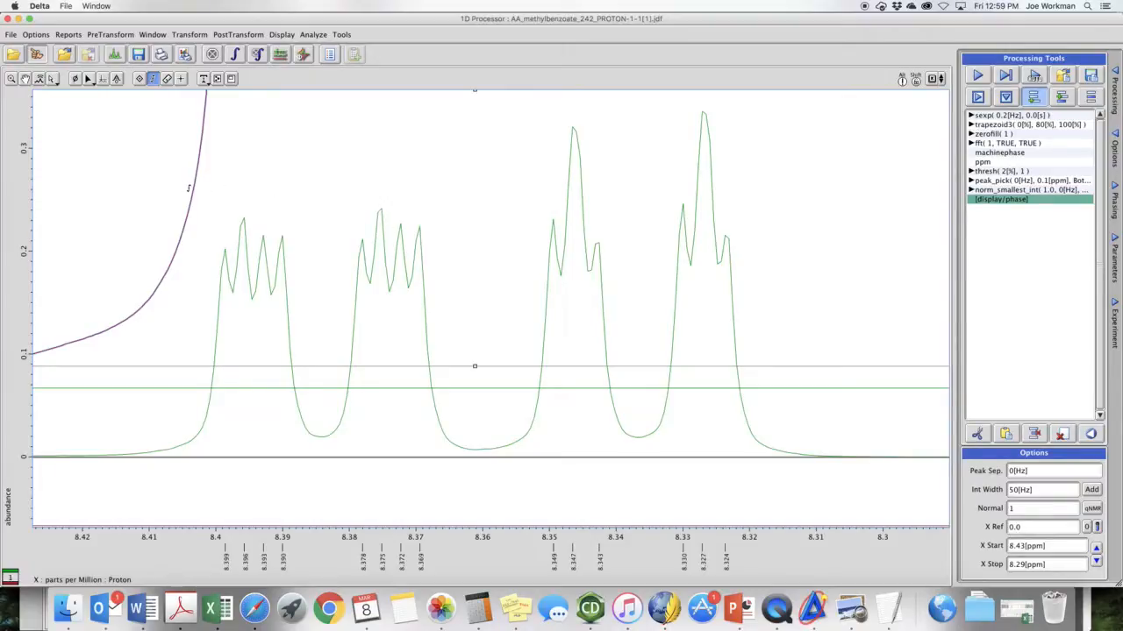
pyautogui.press('Delete')
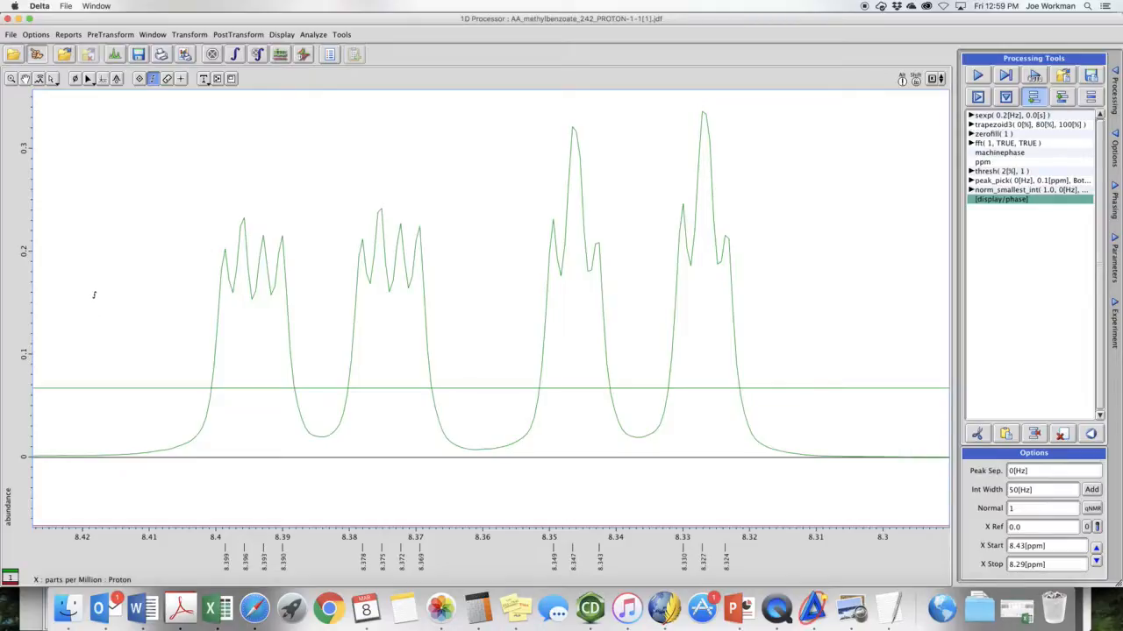
# Step: Integrate the multiplets separately from about 8.42 to 8.36 ppm and 8.36 to 8.31 ppm, lowering each integral's end point to the baseline
pyautogui.moveTo(95, 296); pyautogui.dragTo(482, 309)
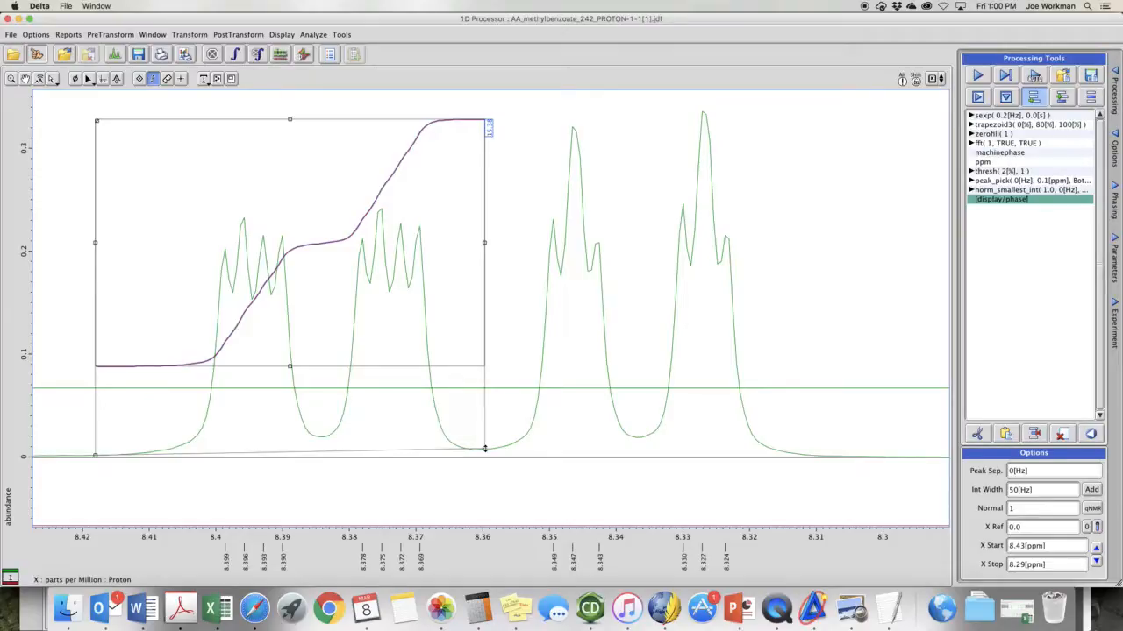
pyautogui.moveTo(484, 448); pyautogui.dragTo(485, 456)
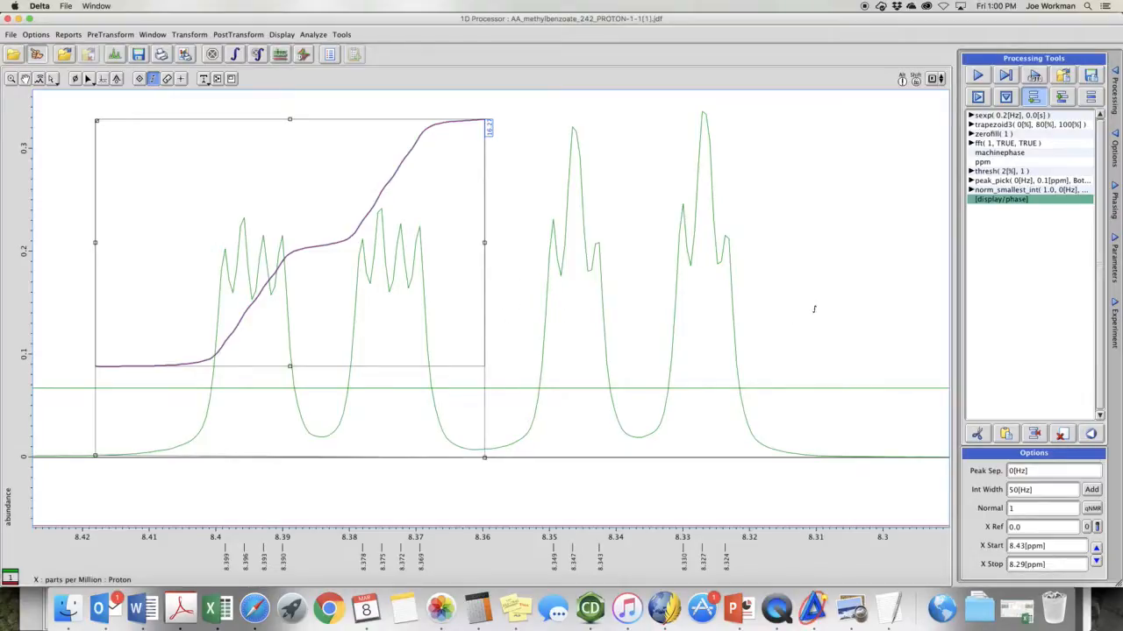
pyautogui.moveTo(821, 289); pyautogui.dragTo(478, 304)
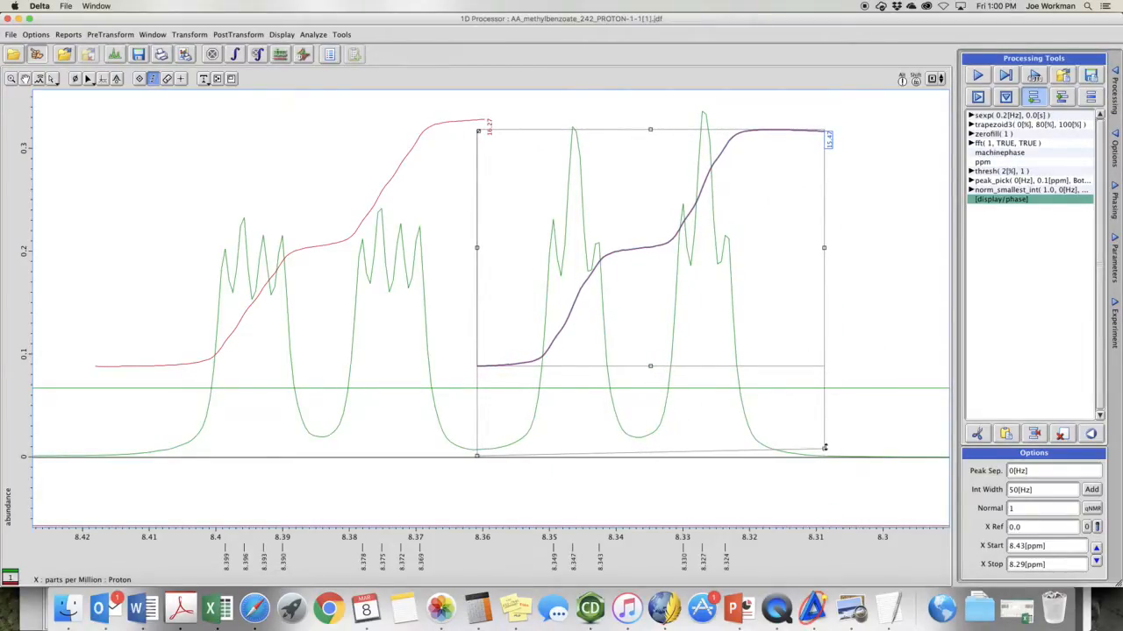
pyautogui.moveTo(824, 449); pyautogui.dragTo(824, 457)
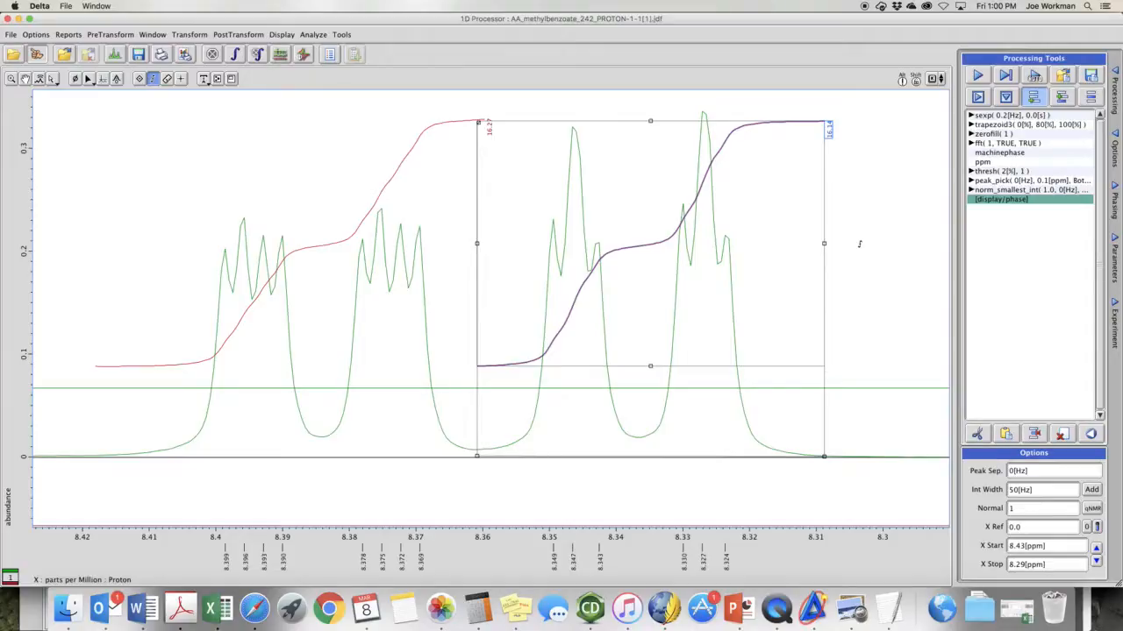
pyautogui.press('BackSpace')
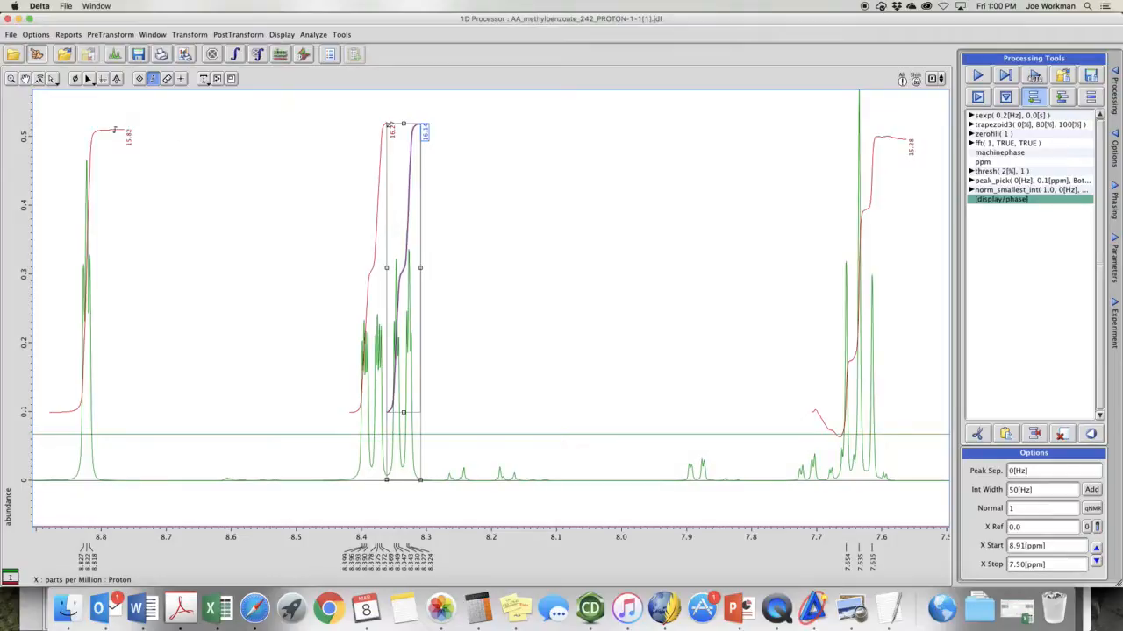
# Step: Normalize the integral of the triplet near 7.63 ppm to 1
pyautogui.click(105, 130)
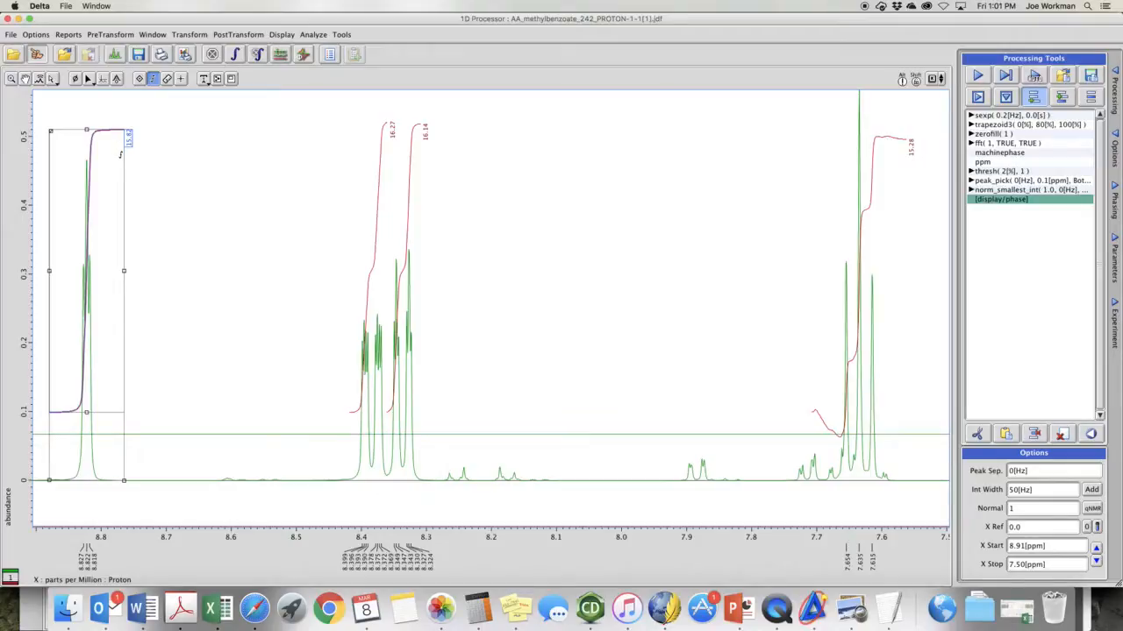
pyautogui.click(892, 138)
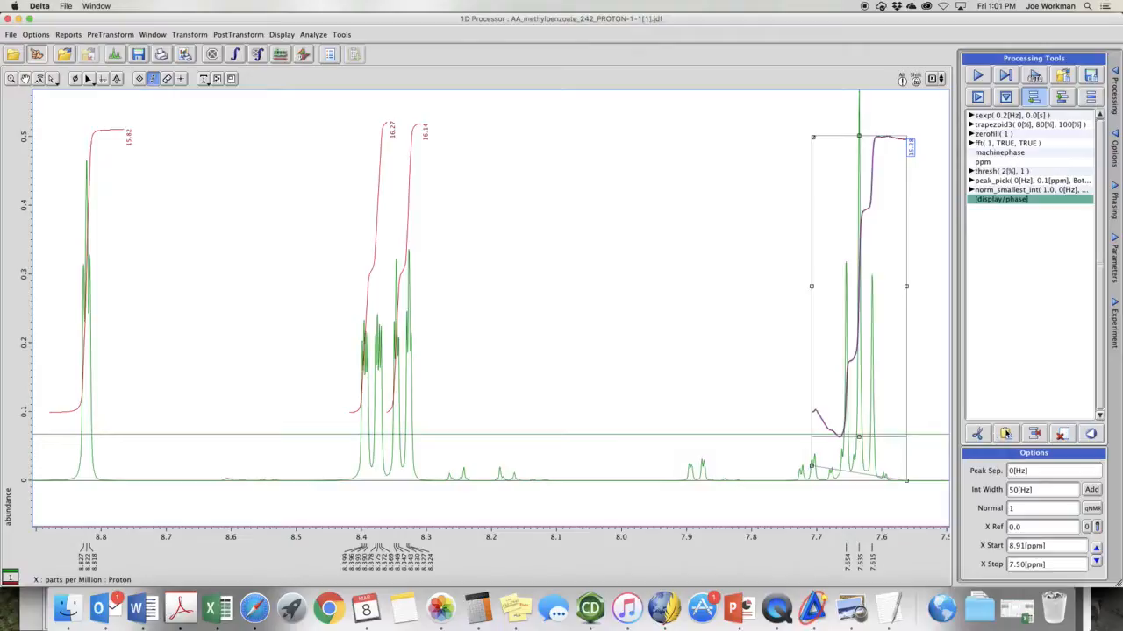
pyautogui.click(1028, 510)
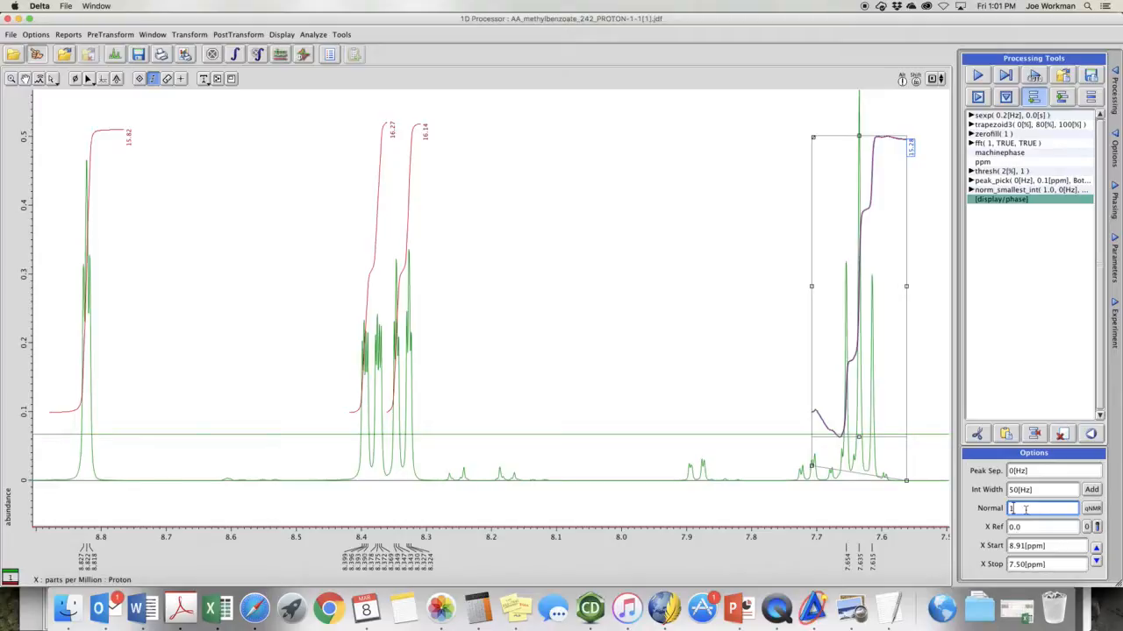
pyautogui.press('Return')
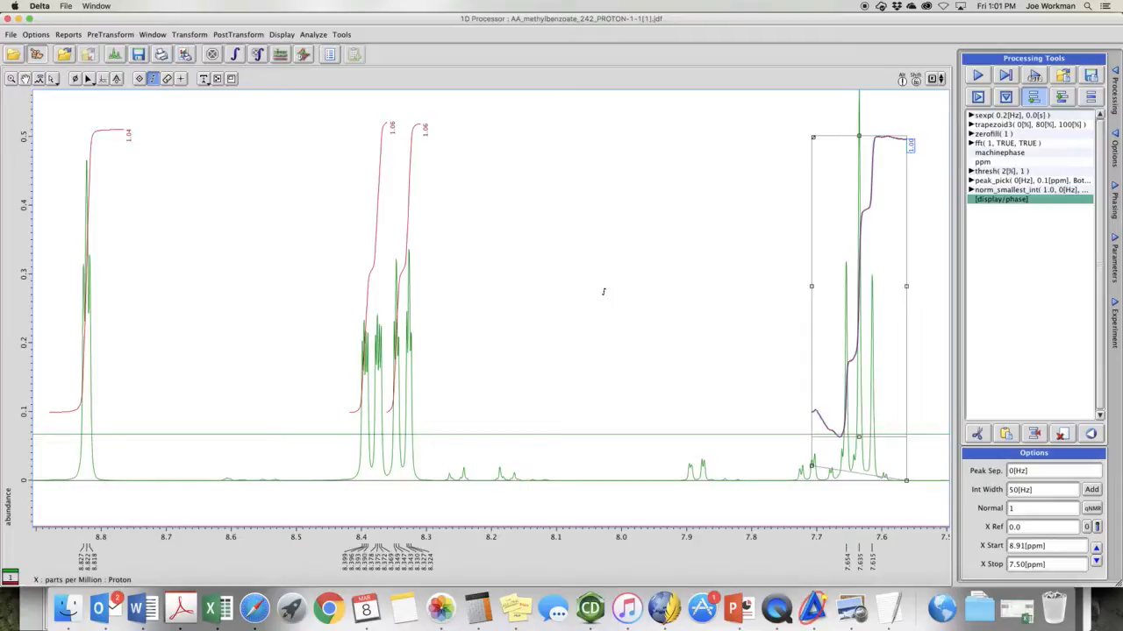
pyautogui.hotkey('ctrl', 'z')
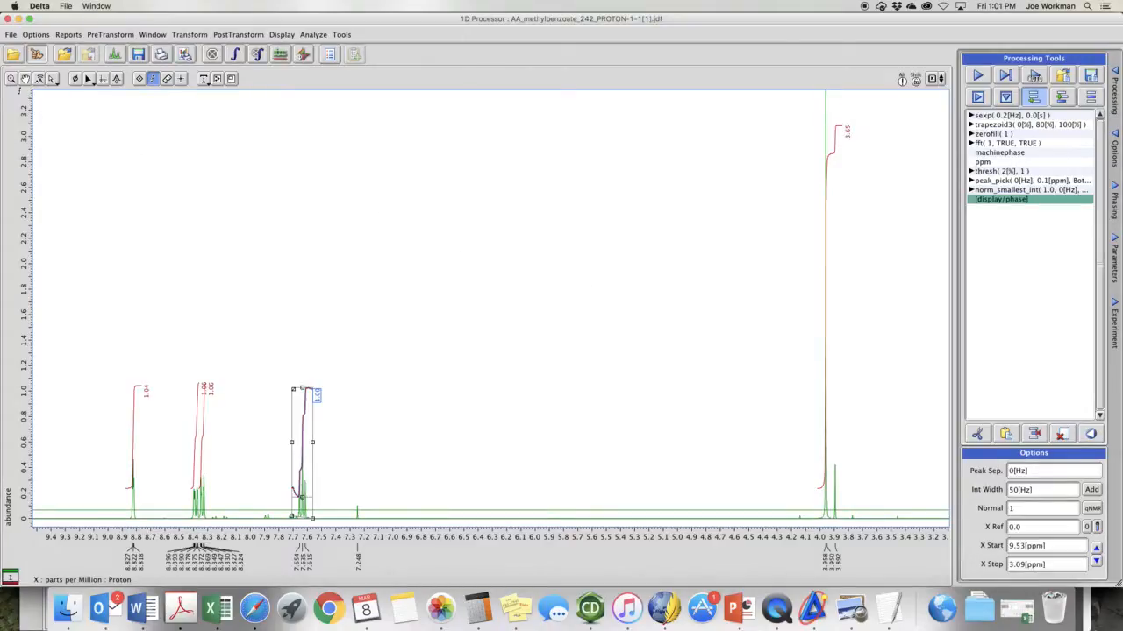
# Step: Delete the integral covering both the tall 3.958 ppm peak and the small 3.892 ppm peak
pyautogui.click(12, 78)
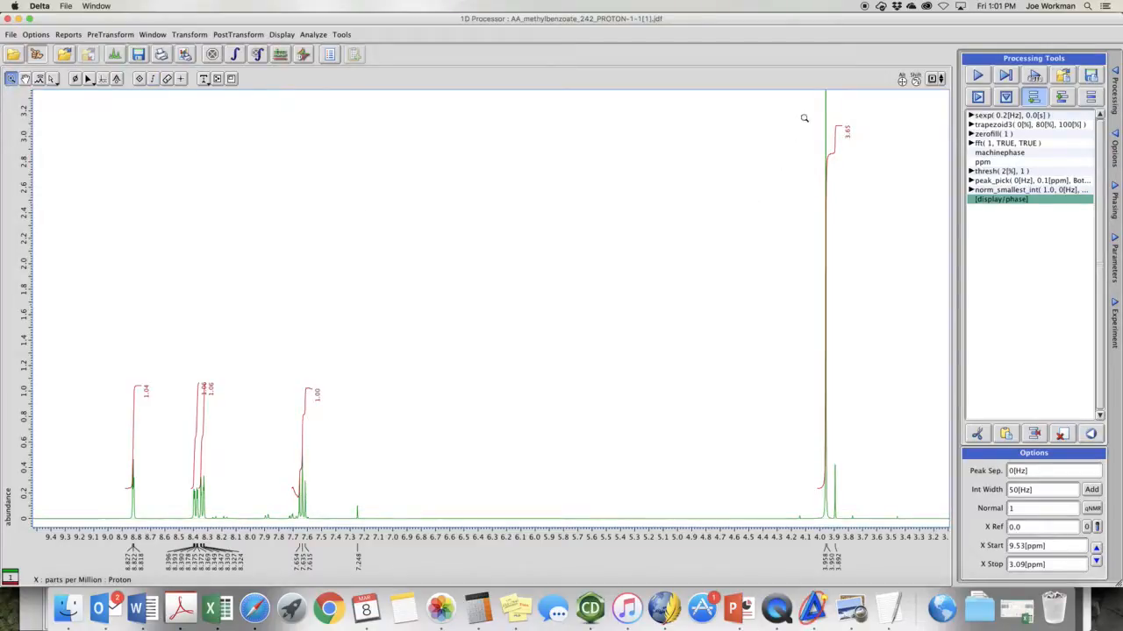
pyautogui.moveTo(810, 99); pyautogui.dragTo(849, 545)
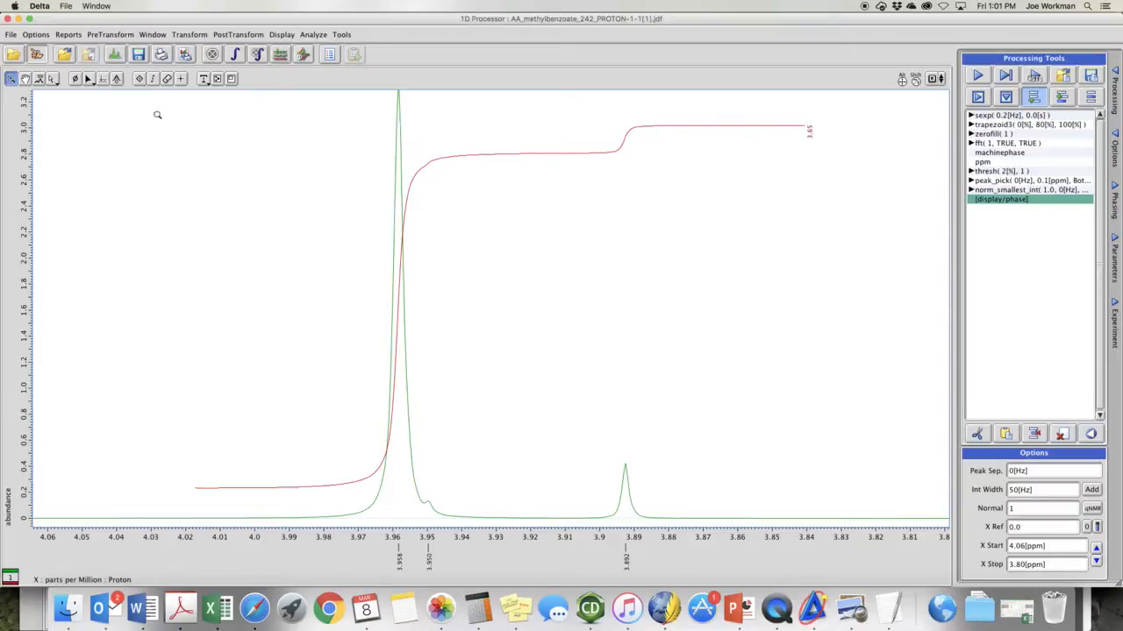
pyautogui.click(153, 78)
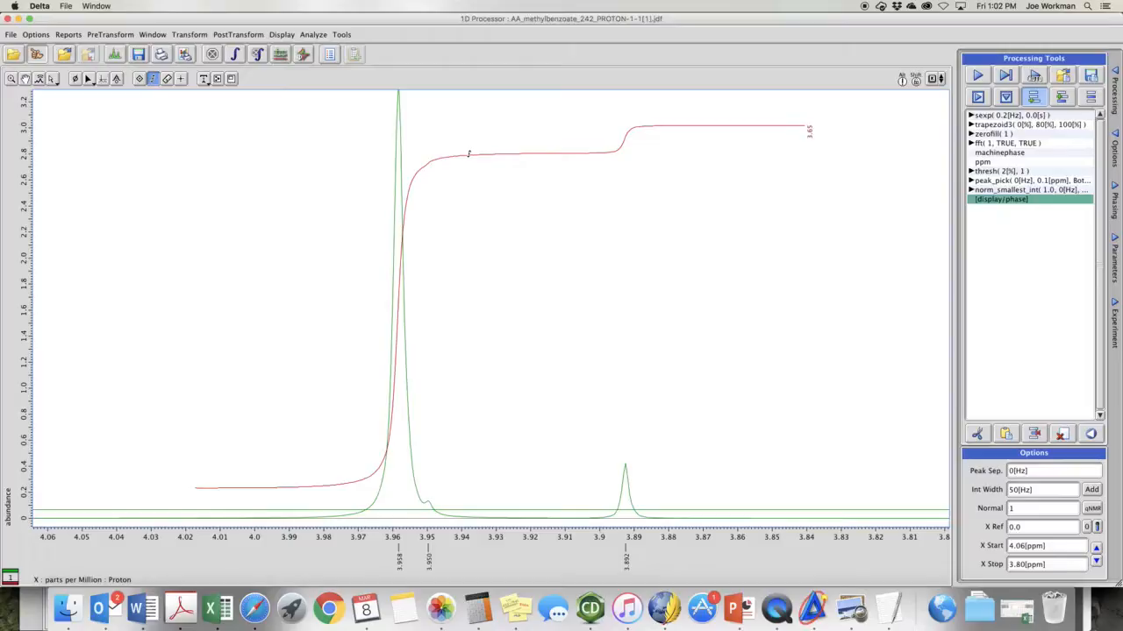
pyautogui.click(468, 155)
pyautogui.press('Delete')
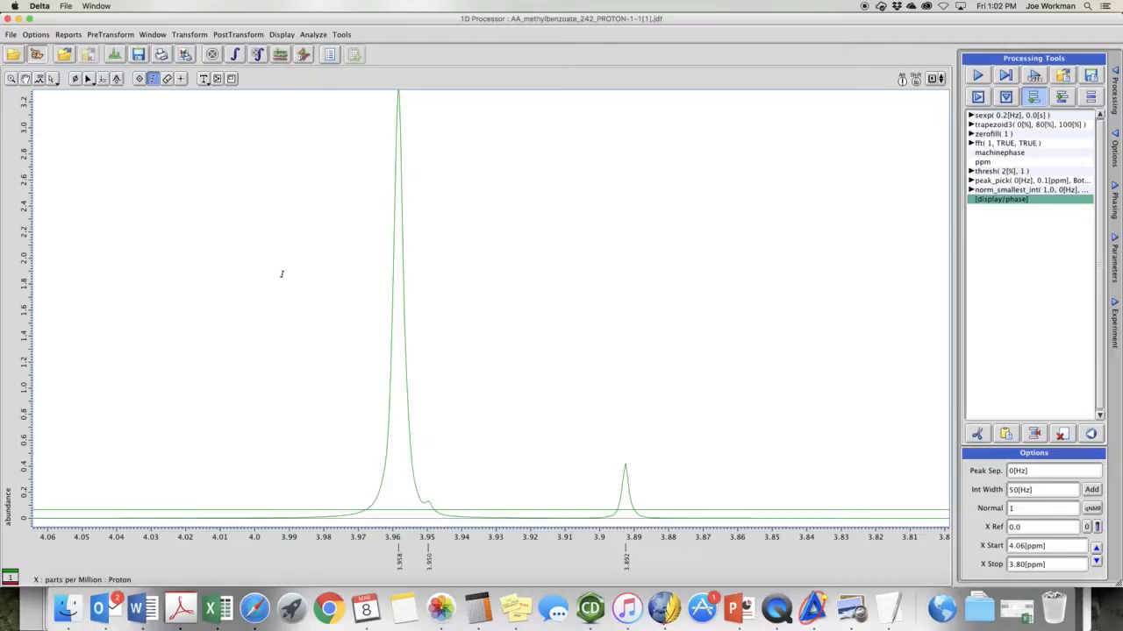
# Step: Integrate only the tall 3.958 ppm peak, from about 3.99 to 3.93 ppm, leaving out the small neighbouring peak
pyautogui.moveTo(277, 257); pyautogui.dragTo(484, 272)
pyautogui.click(567, 243)
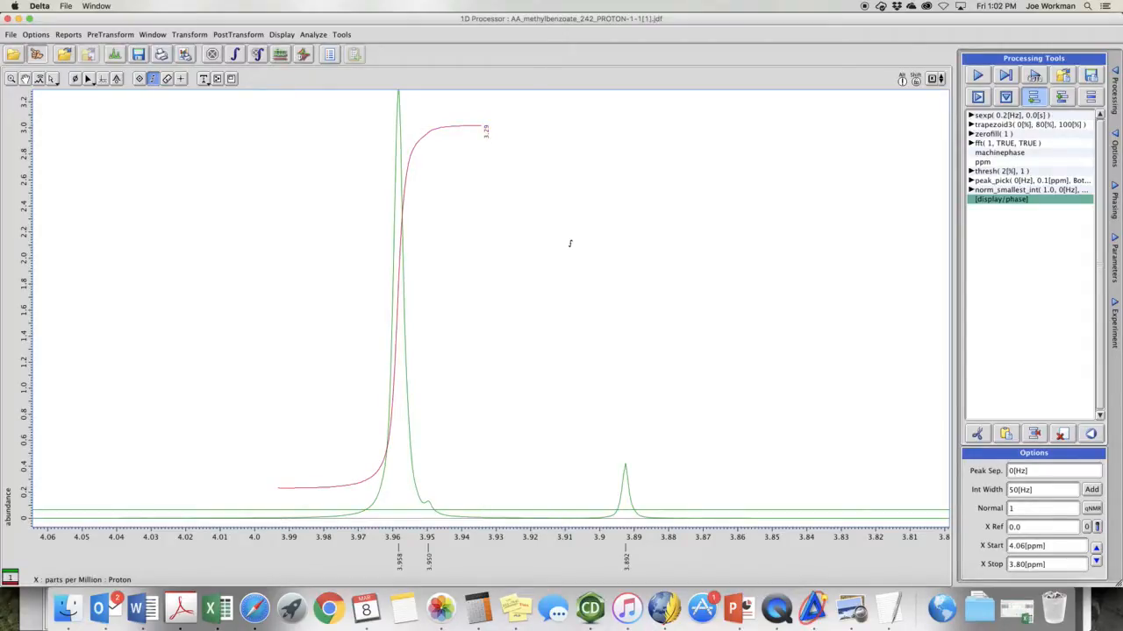
pyautogui.press('BackSpace')
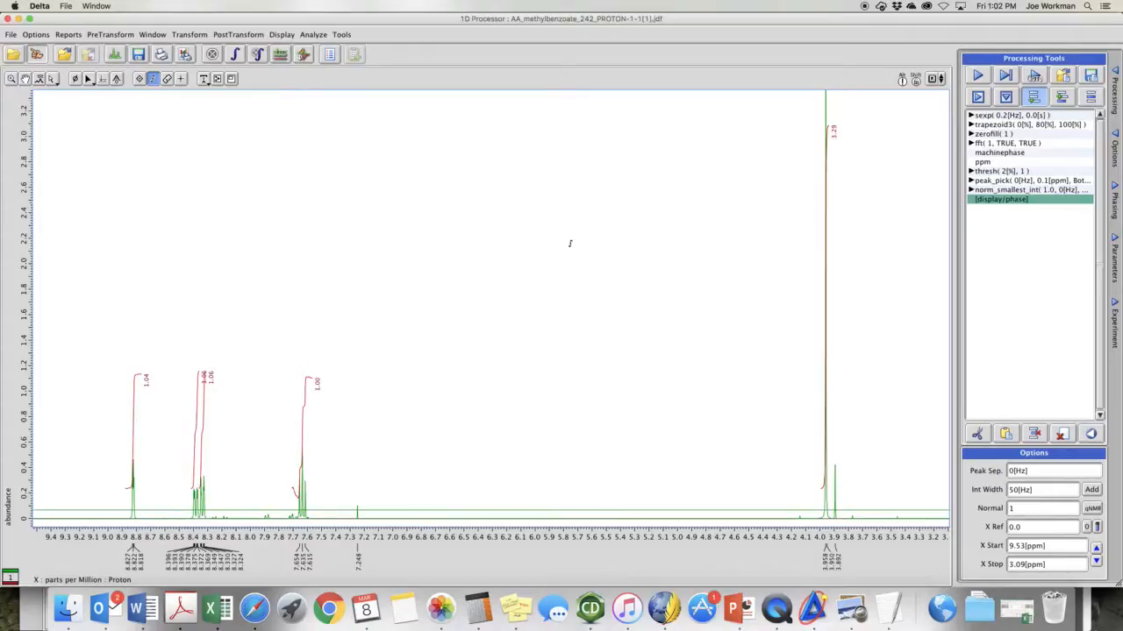
pyautogui.click(11, 78)
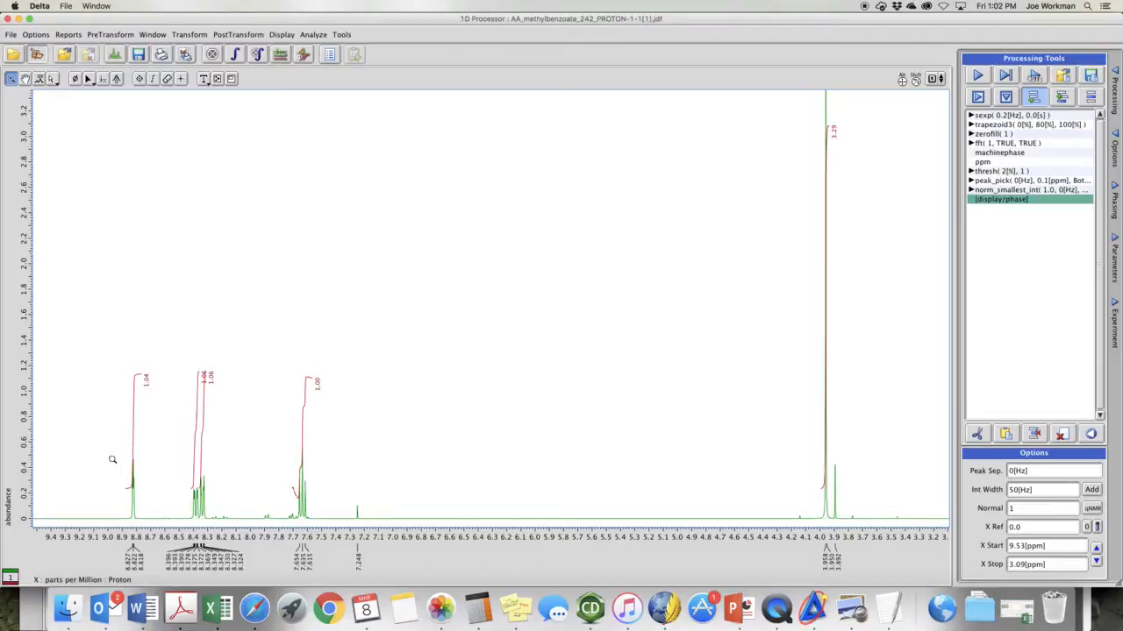
pyautogui.moveTo(123, 446); pyautogui.dragTo(320, 553)
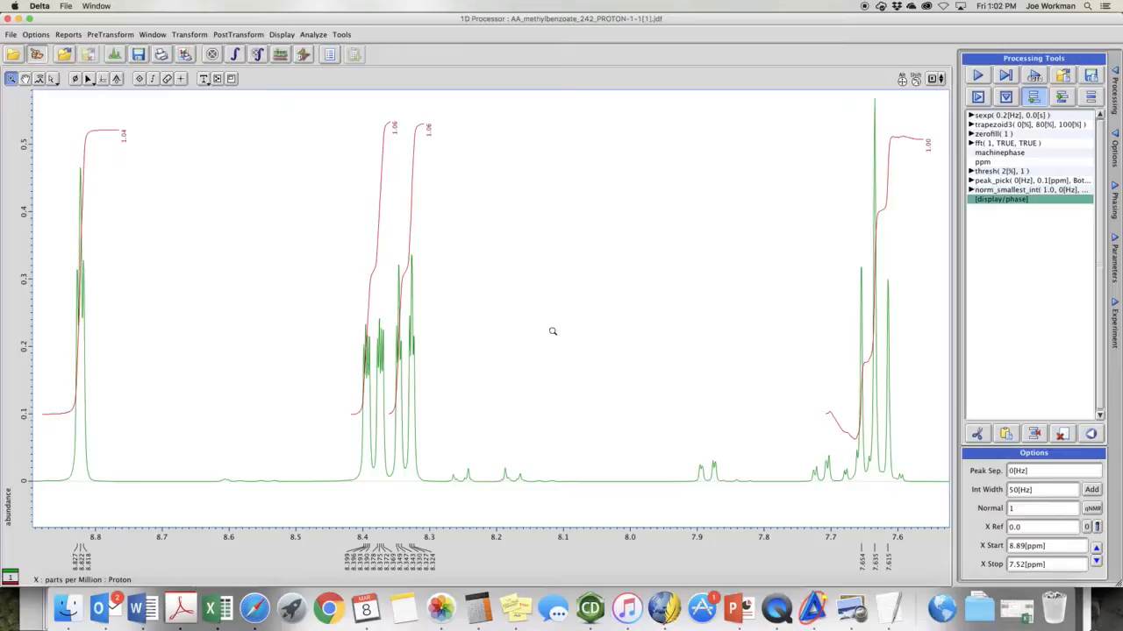
pyautogui.doubleClick(553, 331)
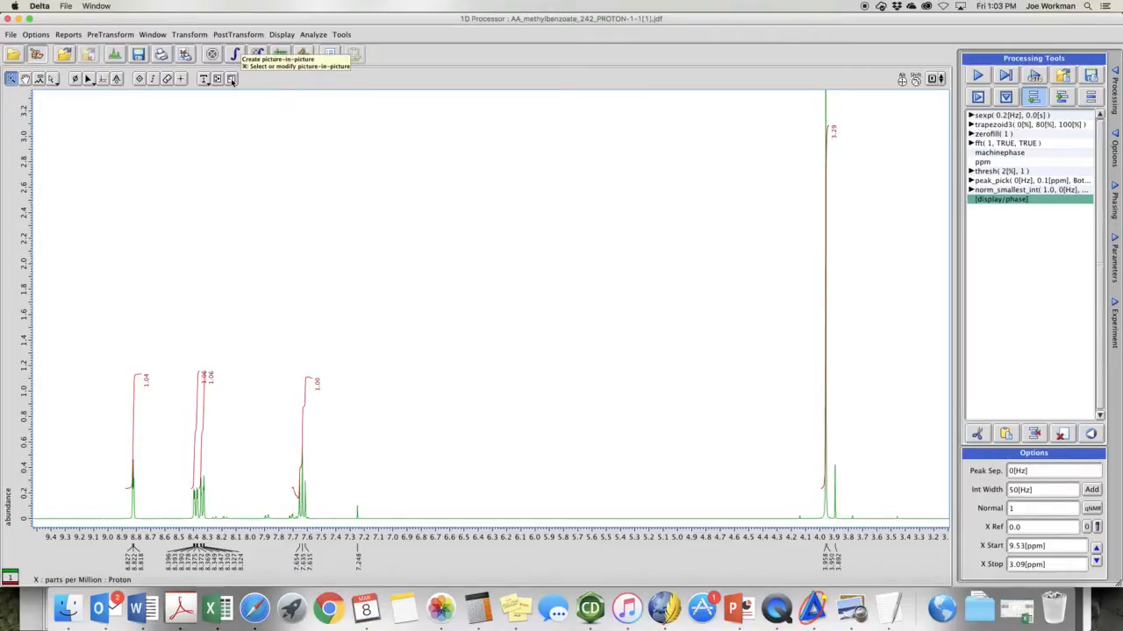
# Step: Create a picture-in-picture inset in the empty middle of the spectrum, showing the multiplets from about 8.87 to 8.28 ppm
pyautogui.click(232, 79)
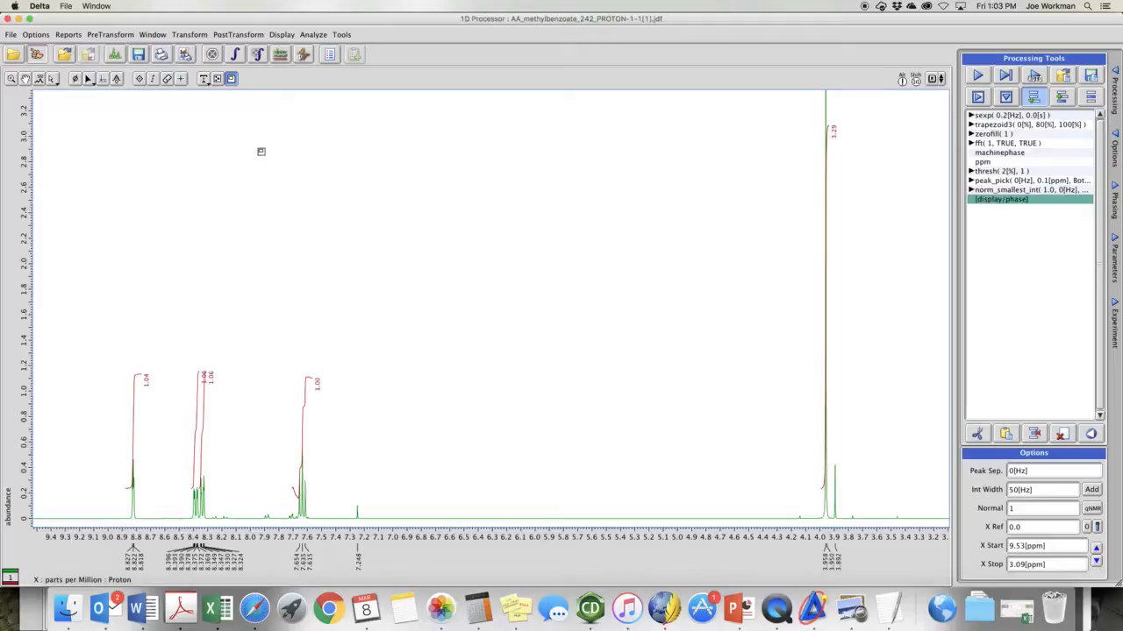
pyautogui.moveTo(371, 196); pyautogui.dragTo(732, 434)
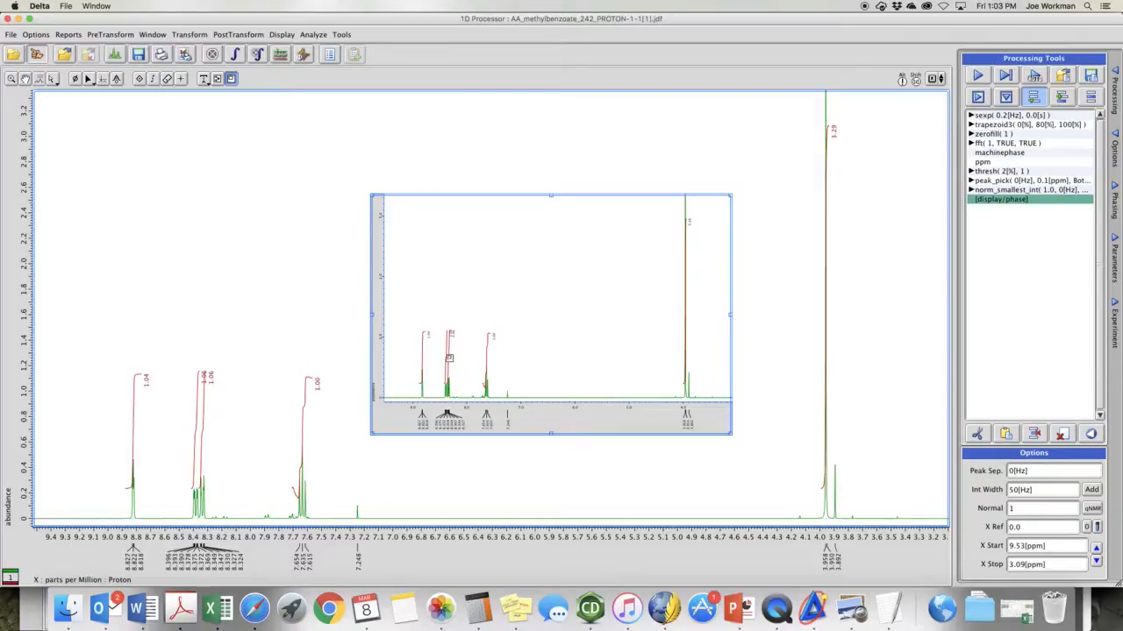
pyautogui.click(12, 78)
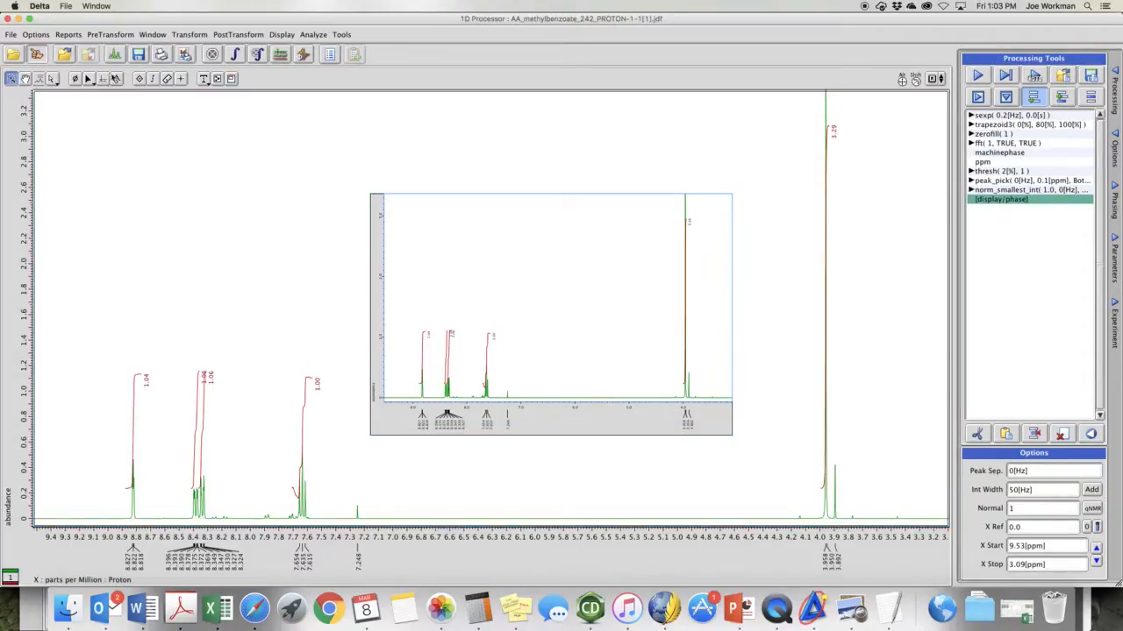
pyautogui.moveTo(411, 356); pyautogui.dragTo(457, 411)
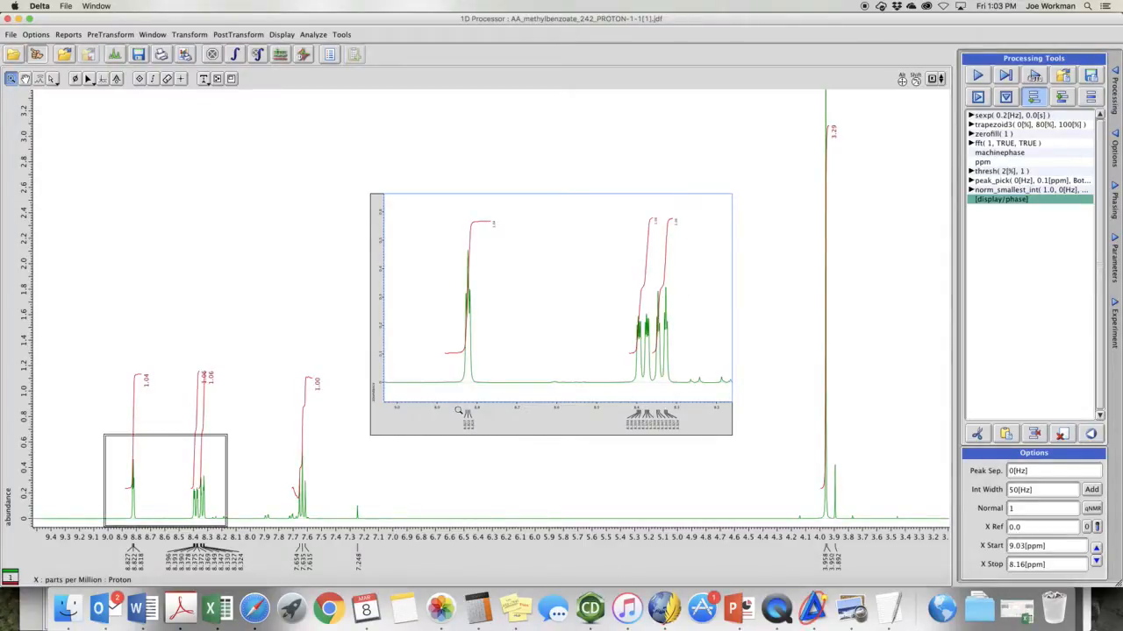
pyautogui.moveTo(448, 240); pyautogui.dragTo(683, 416)
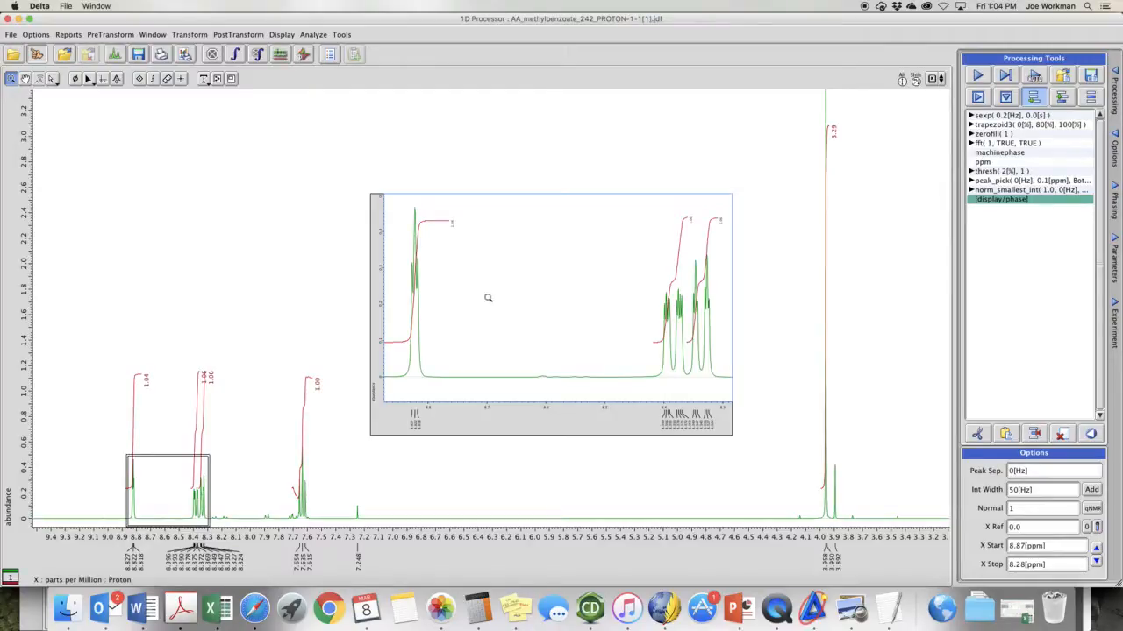
# Step: Widen the inset and raise it above the integrals, spanning the spectrum's left edge to about 4.5 ppm, and hide its vertical axis
pyautogui.click(232, 79)
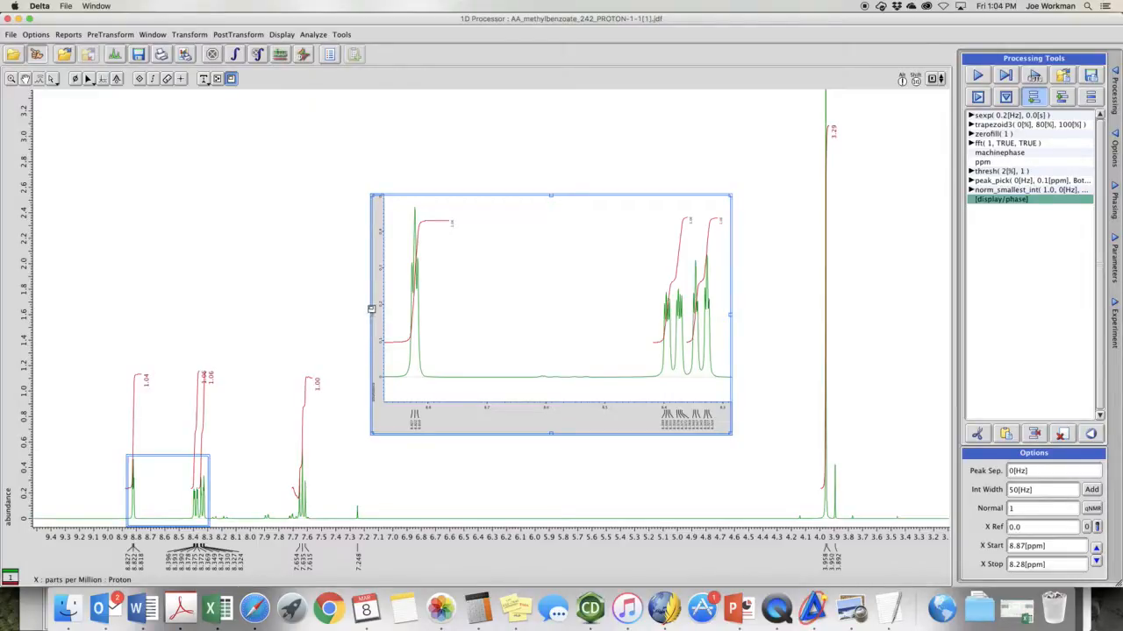
pyautogui.click(375, 312)
pyautogui.click(382, 317)
pyautogui.moveTo(371, 315); pyautogui.dragTo(175, 314)
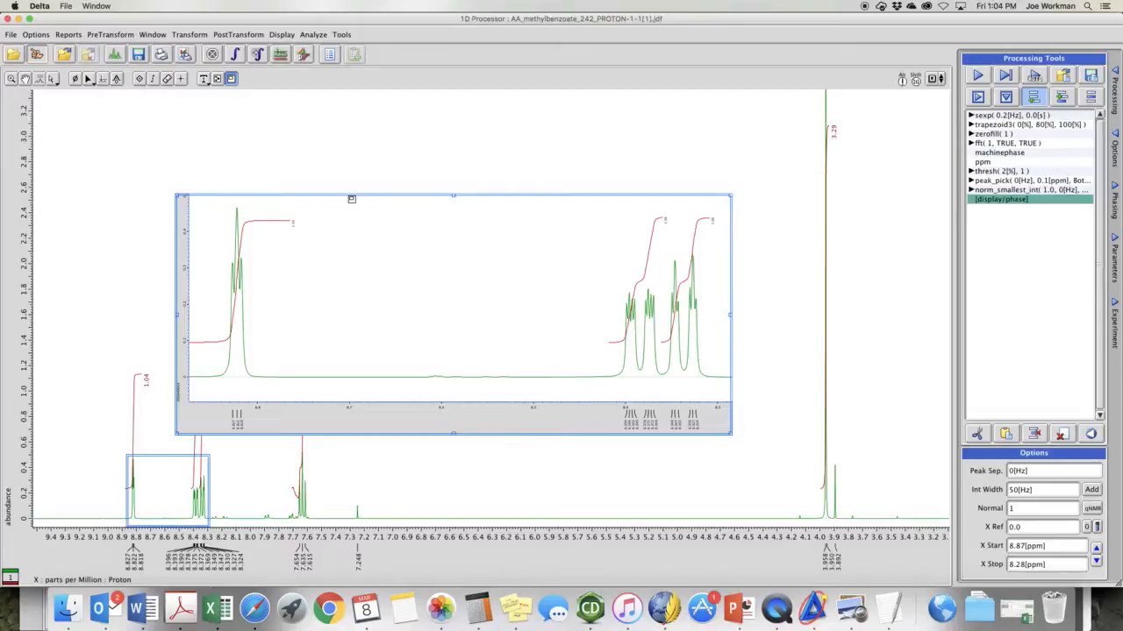
pyautogui.moveTo(351, 200); pyautogui.dragTo(366, 121)
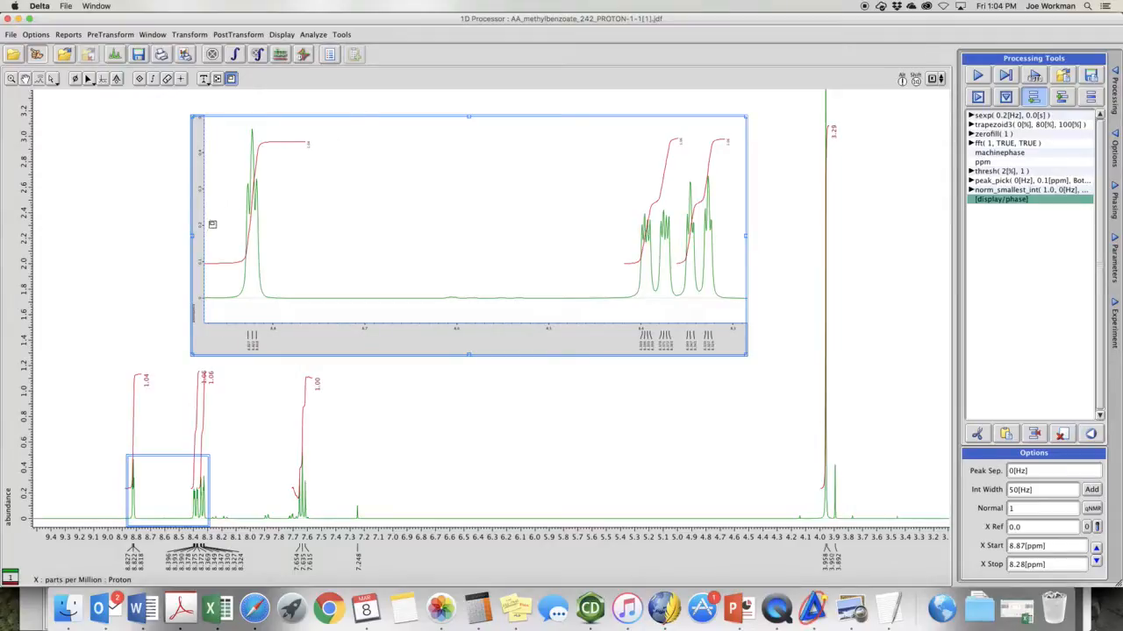
pyautogui.moveTo(192, 235); pyautogui.dragTo(39, 235)
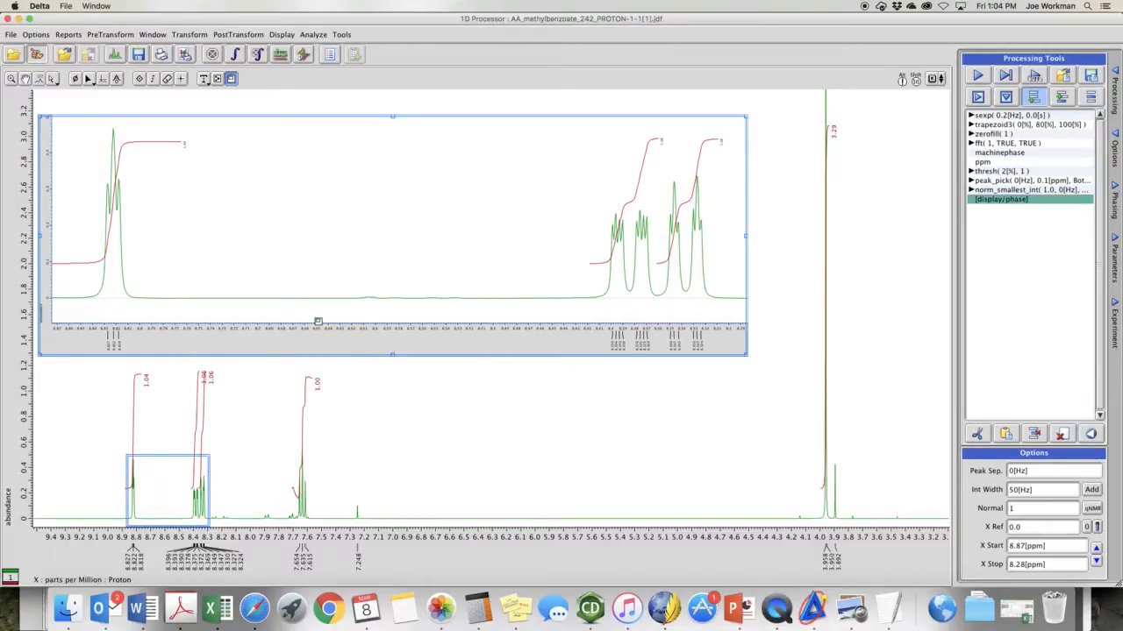
pyautogui.click(53, 209)
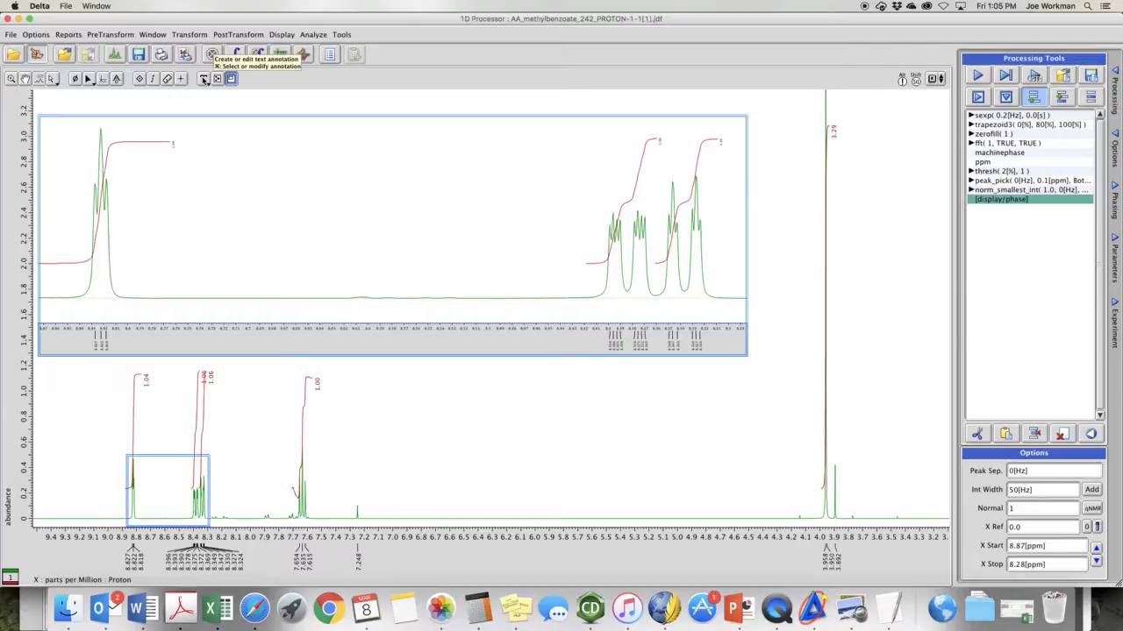
# Step: Add the text annotation "Nitration Product" in the empty space above the inset
pyautogui.click(204, 79)
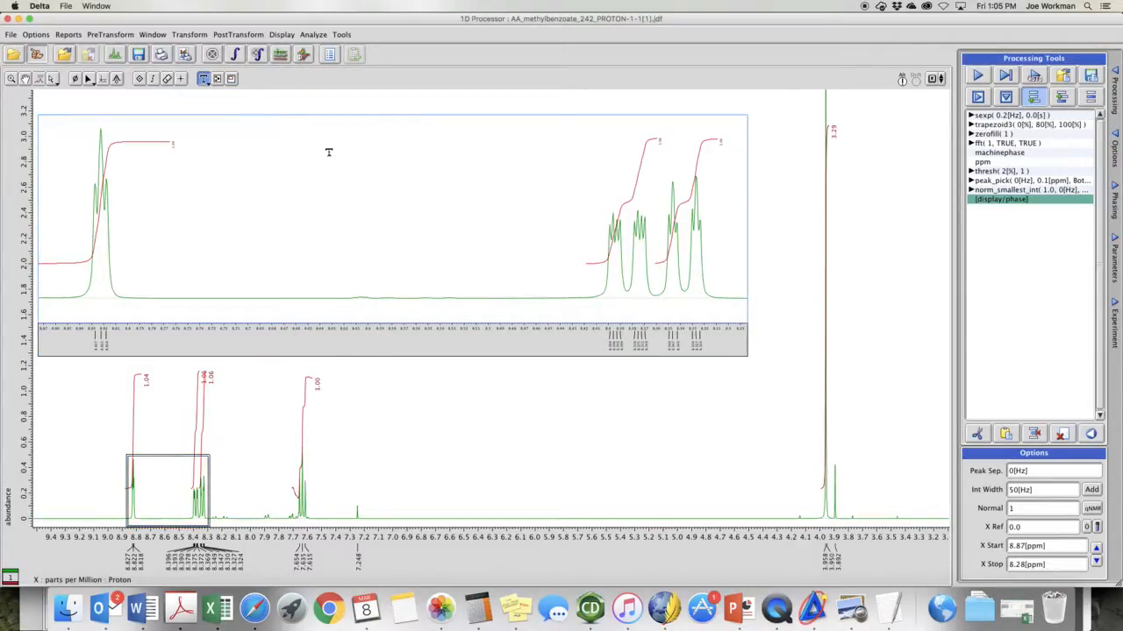
pyautogui.click(303, 104)
pyautogui.write('Nitration Pr')
pyautogui.press('BackSpace')
pyautogui.press('BackSpace')
pyautogui.write('roduct')
# Step: Set the text size of the title annotation above the inset to 26
pyautogui.rightClick(300, 105)
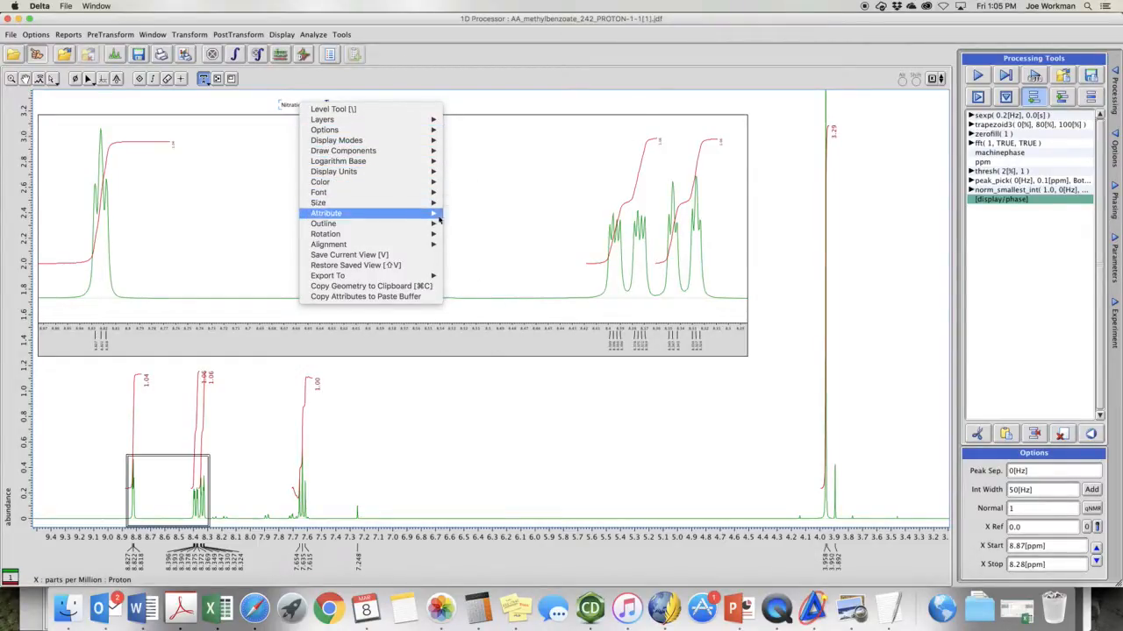
pyautogui.moveTo(436, 203)
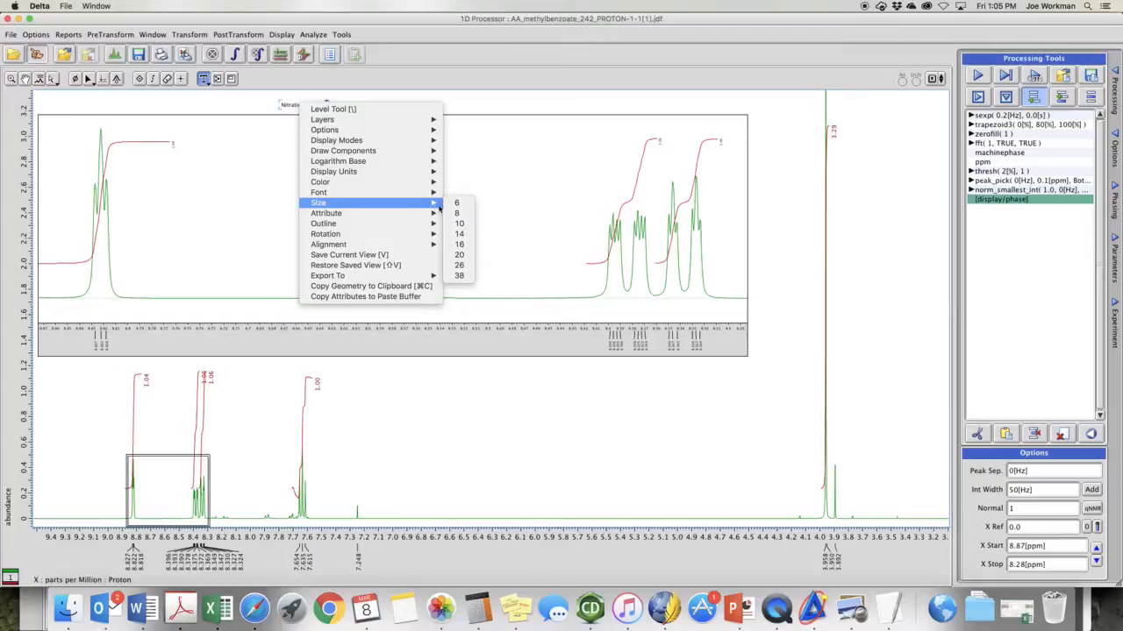
pyautogui.click(459, 265)
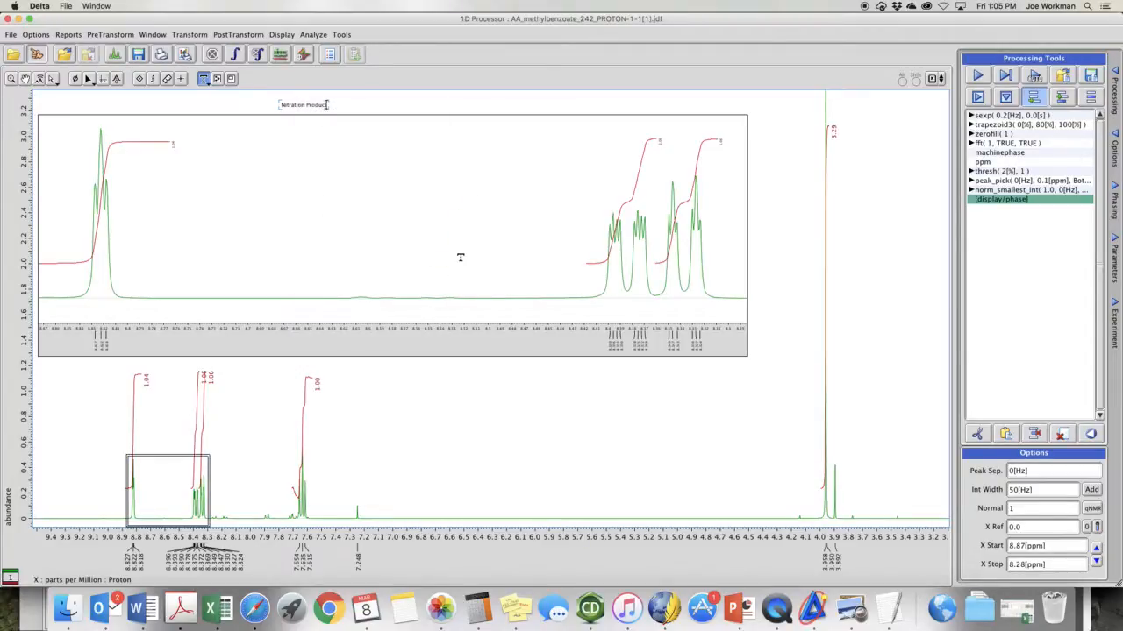
pyautogui.click(403, 104)
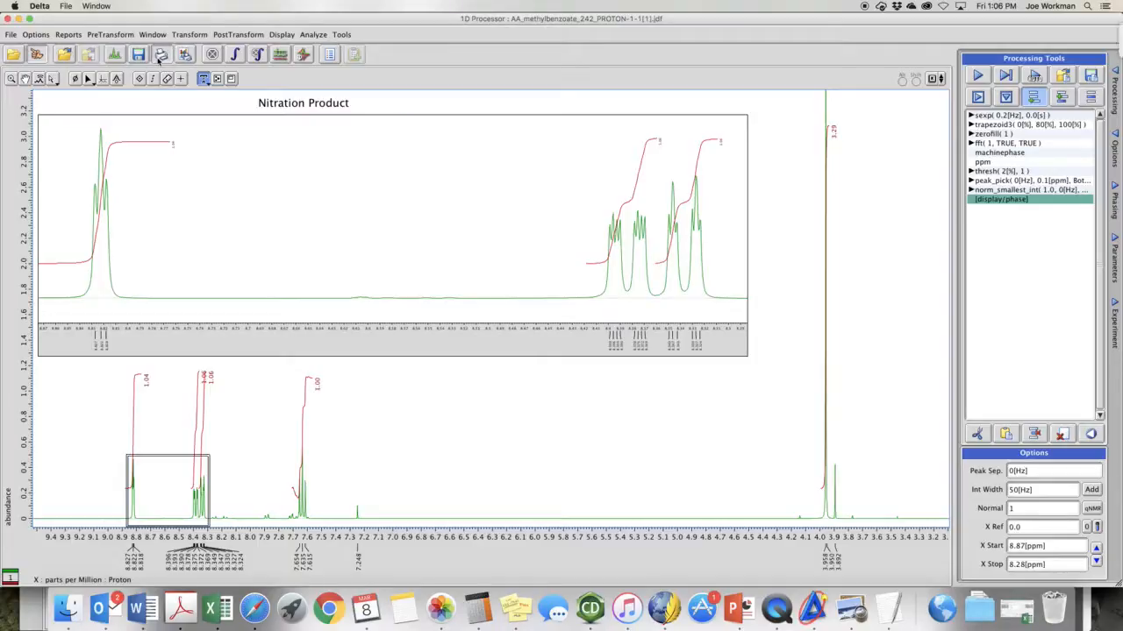
# Step: Save the spectrum from the print dialog as a PDF in the CHE 242 2019 folder, keeping the proposed name with the .pdf extension
pyautogui.click(160, 55)
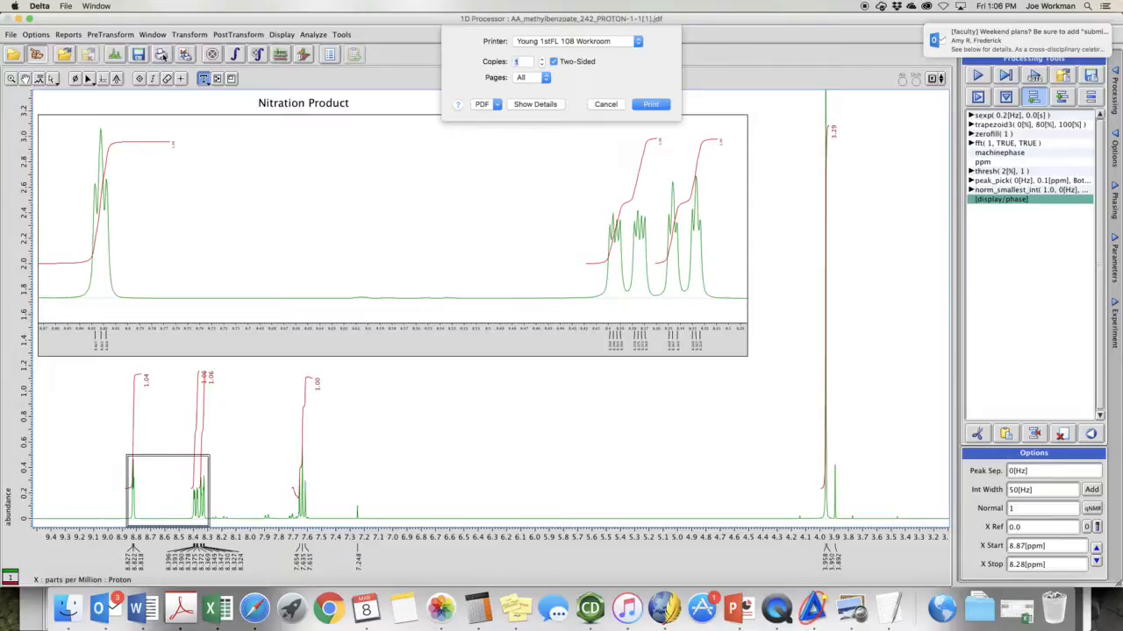
pyautogui.click(500, 106)
pyautogui.click(503, 129)
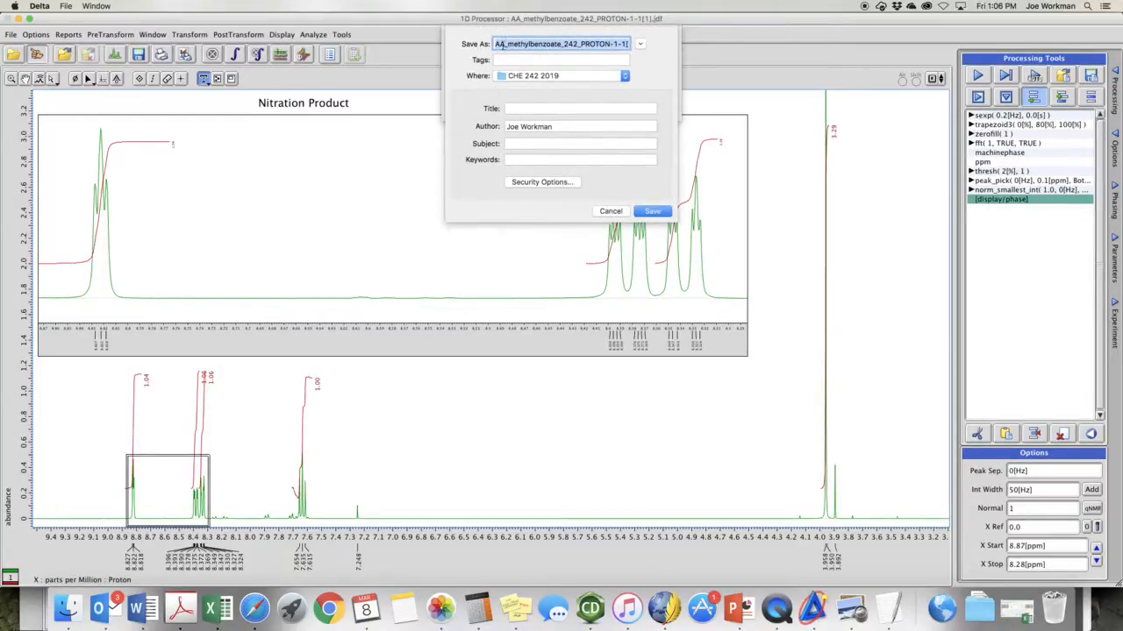
pyautogui.click(652, 211)
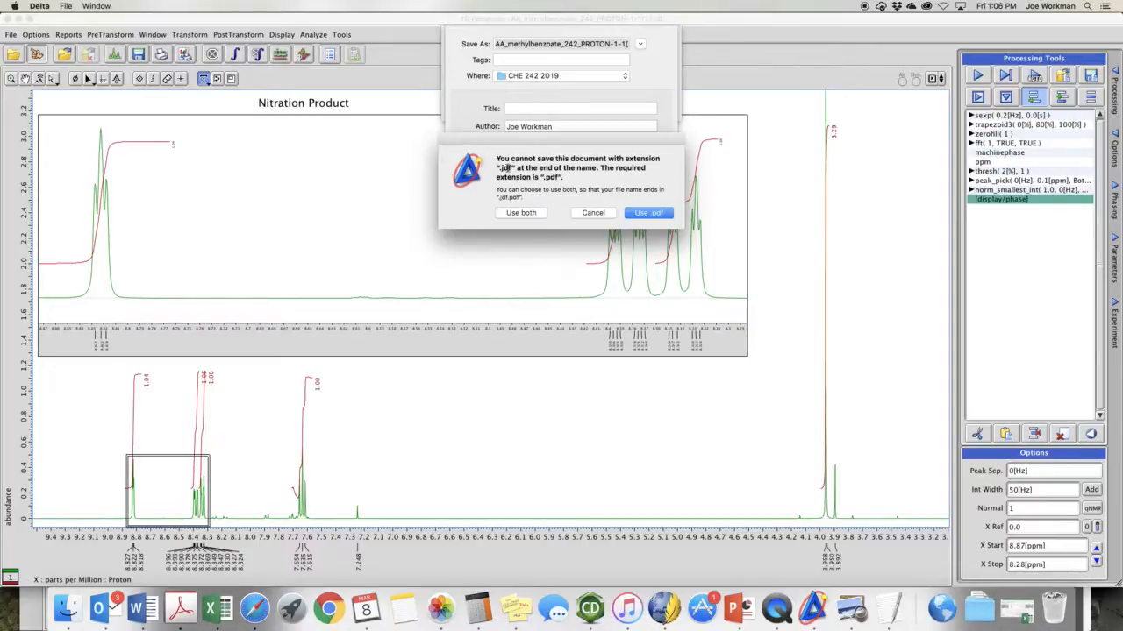
pyautogui.click(654, 212)
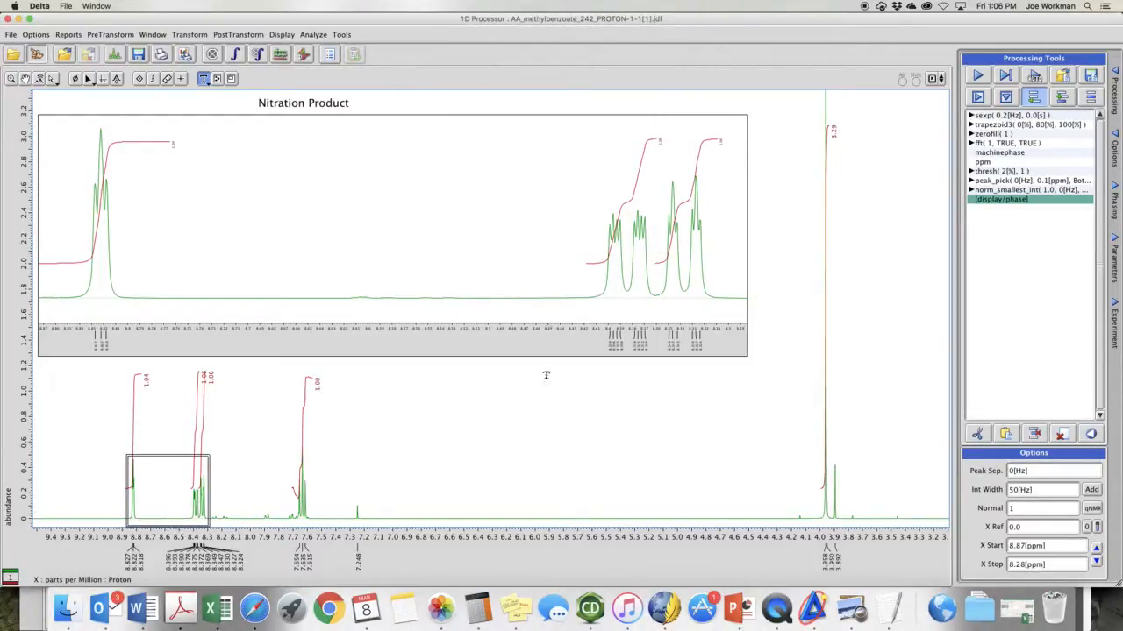